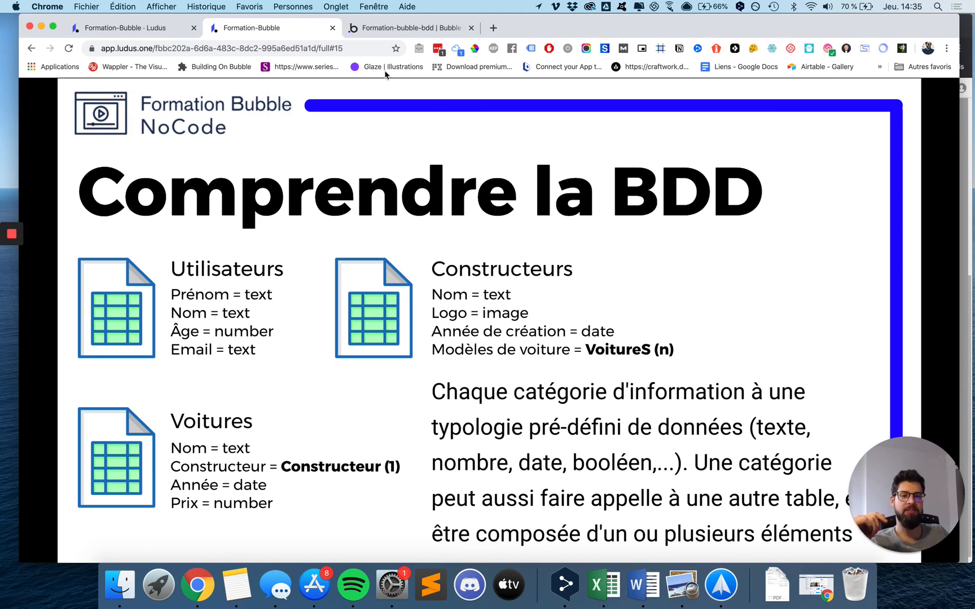
Switch to the Bubble editor and create a custom data type named Voiture in the app's database
{"action": "left_click", "coordinate": [380, 25]}
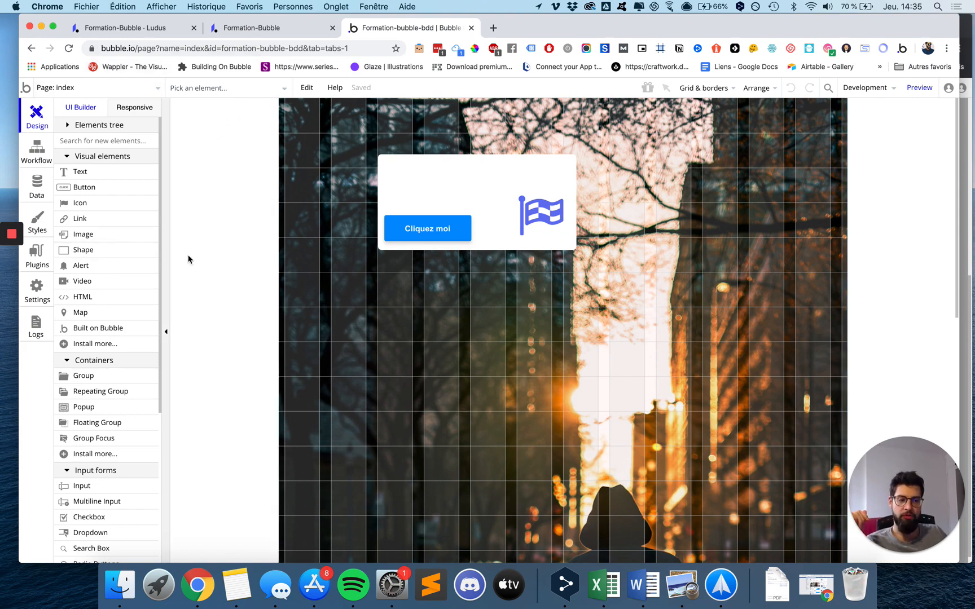
{"action": "left_click", "coordinate": [37, 186]}
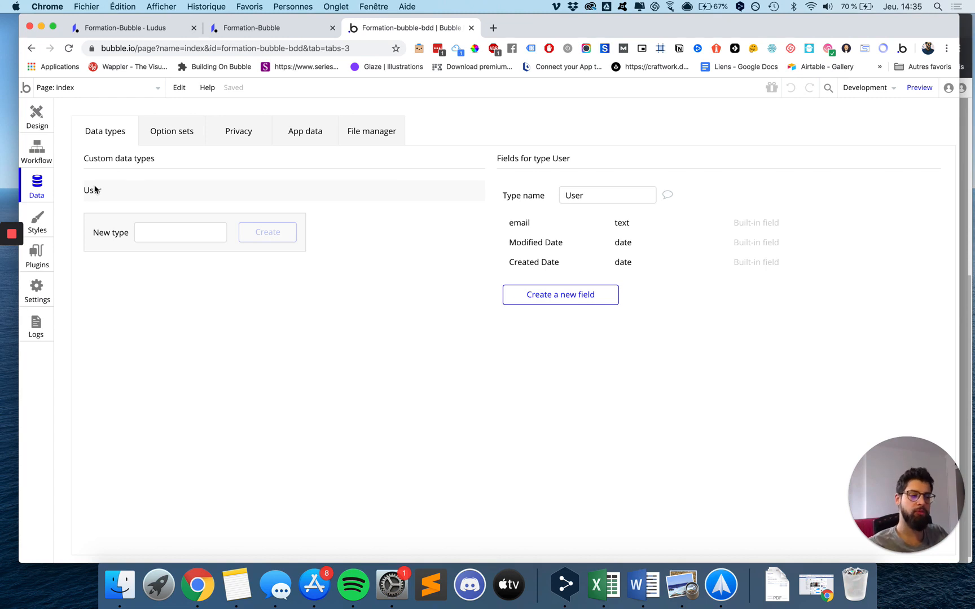
{"action": "left_click", "coordinate": [176, 236]}
{"action": "type", "text": "Voitures"}
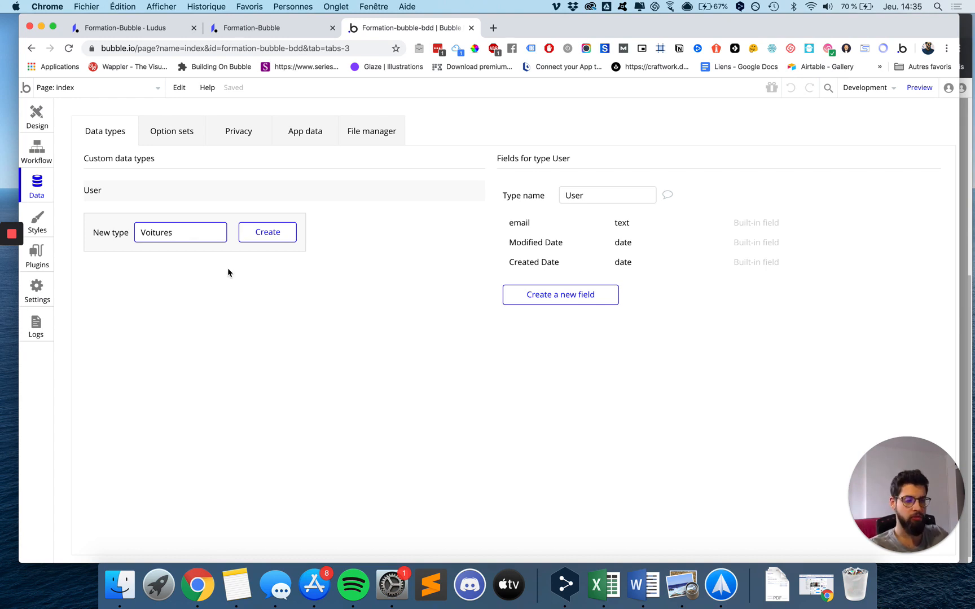
{"action": "key", "text": "BackSpace"}
{"action": "left_click", "coordinate": [285, 233]}
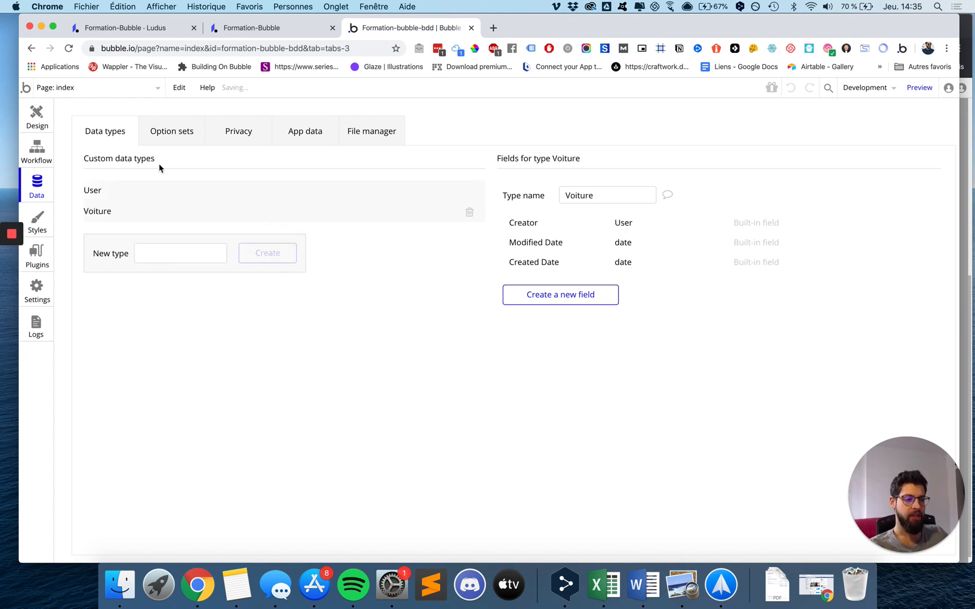
{"action": "left_click", "coordinate": [112, 214]}
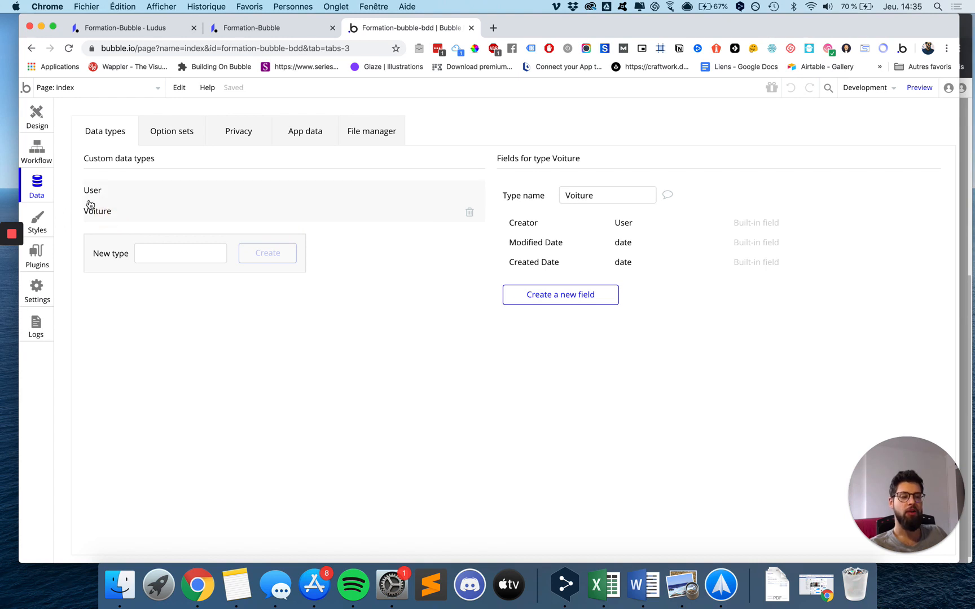
Check the planned Voitures fields on the course slide and add a text field named Nom to the Voiture type
{"action": "left_click", "coordinate": [553, 305]}
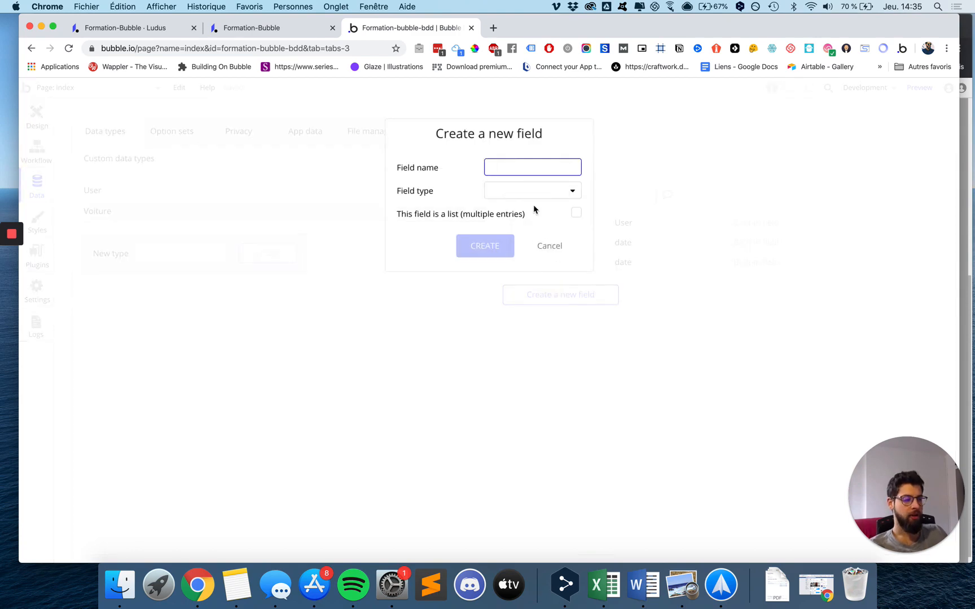
{"action": "type", "text": "m"}
{"action": "key", "text": "BackSpace"}
{"action": "left_click", "coordinate": [264, 22]}
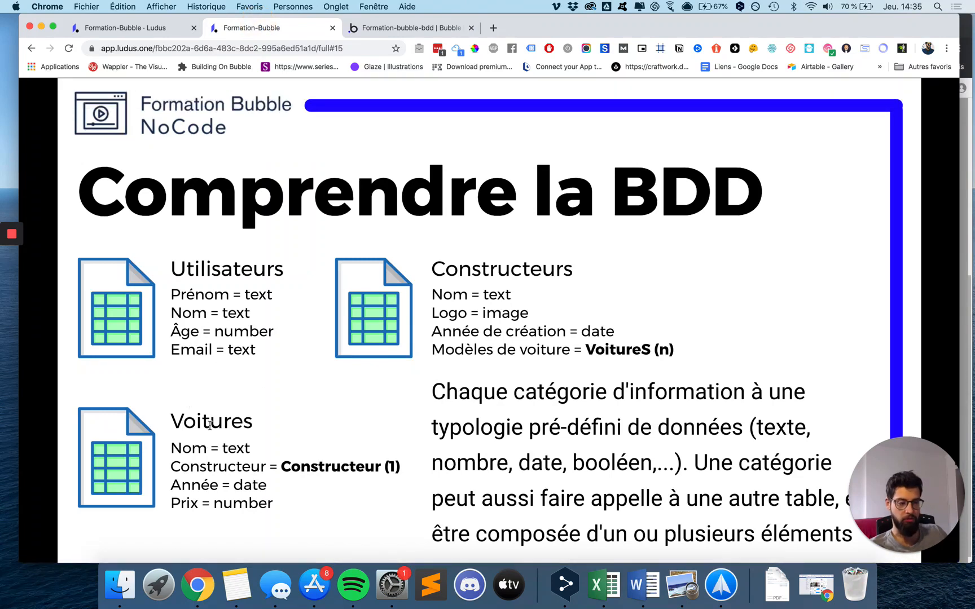
{"action": "left_click", "coordinate": [384, 30]}
{"action": "left_click", "coordinate": [510, 167]}
{"action": "type", "text": "Nom"}
{"action": "left_click", "coordinate": [516, 195]}
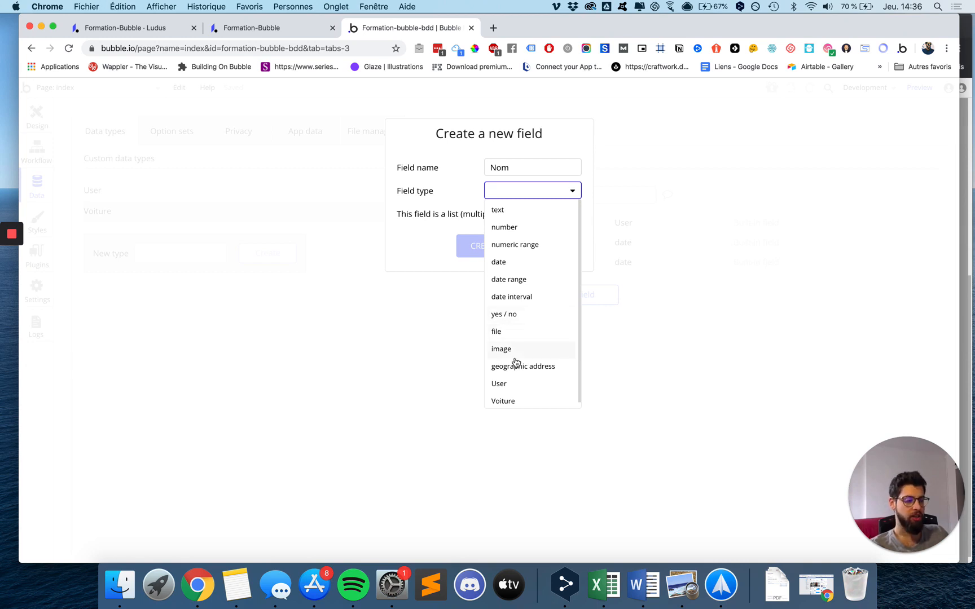
{"action": "scroll", "coordinate": [521, 387], "scroll_direction": "down", "scroll_amount": 1}
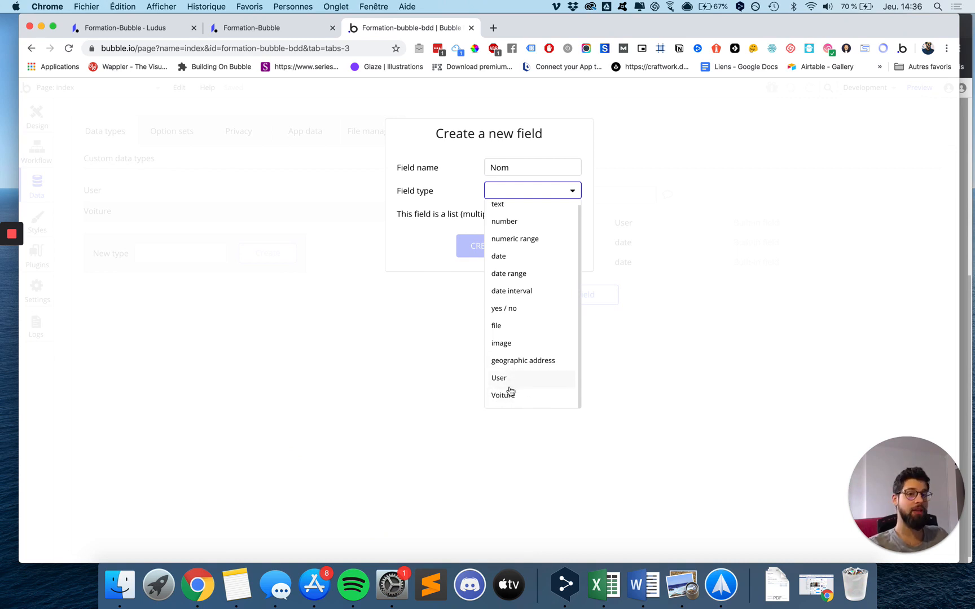
{"action": "left_click", "coordinate": [425, 256]}
{"action": "left_click", "coordinate": [504, 192]}
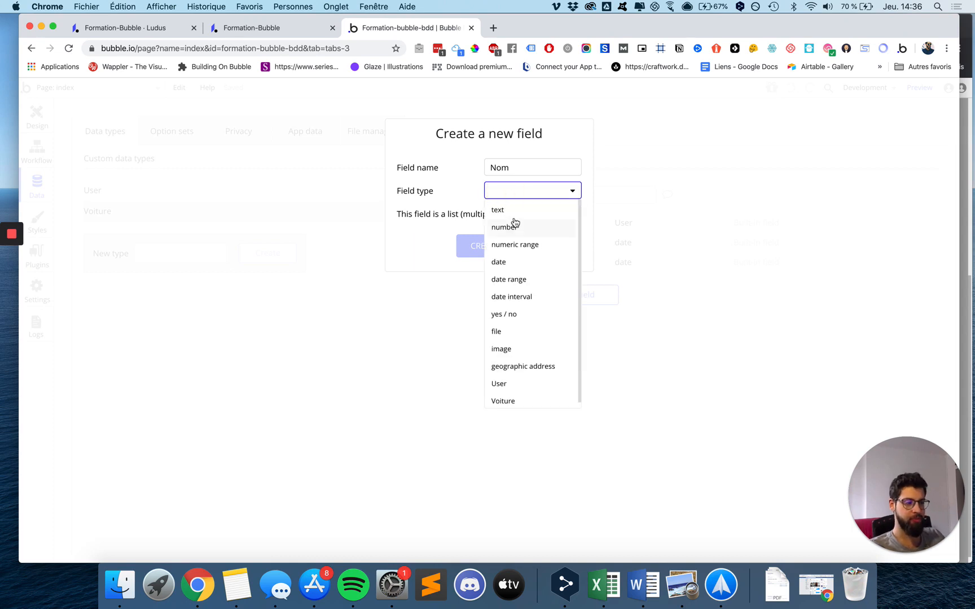
{"action": "left_click", "coordinate": [515, 211]}
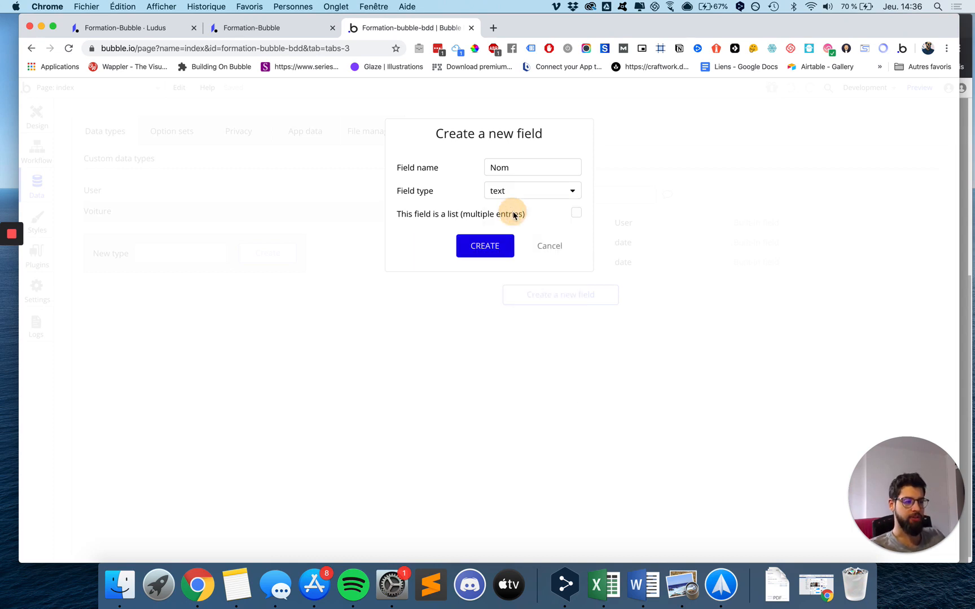
{"action": "left_click", "coordinate": [492, 249]}
Consult the slide's Voitures table again and add a date field named Année to the Voiture type
{"action": "left_click", "coordinate": [533, 317]}
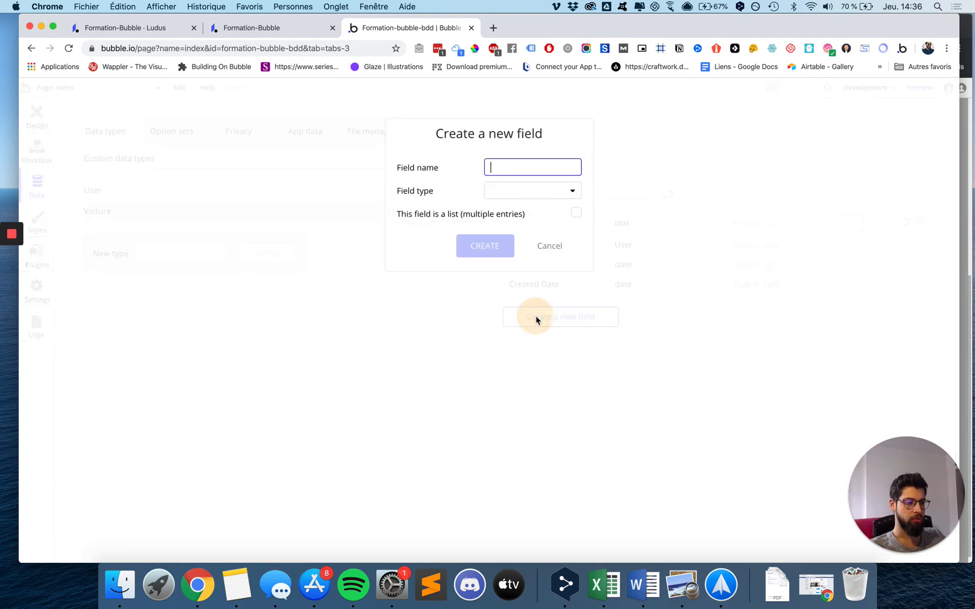
{"action": "left_click", "coordinate": [356, 132]}
{"action": "left_click", "coordinate": [265, 29]}
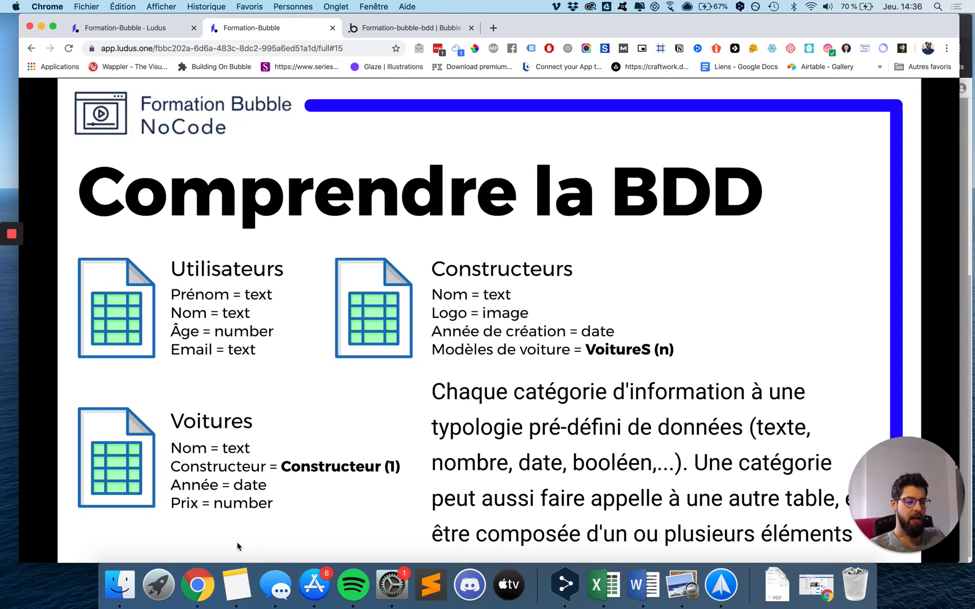
{"action": "left_click", "coordinate": [398, 28]}
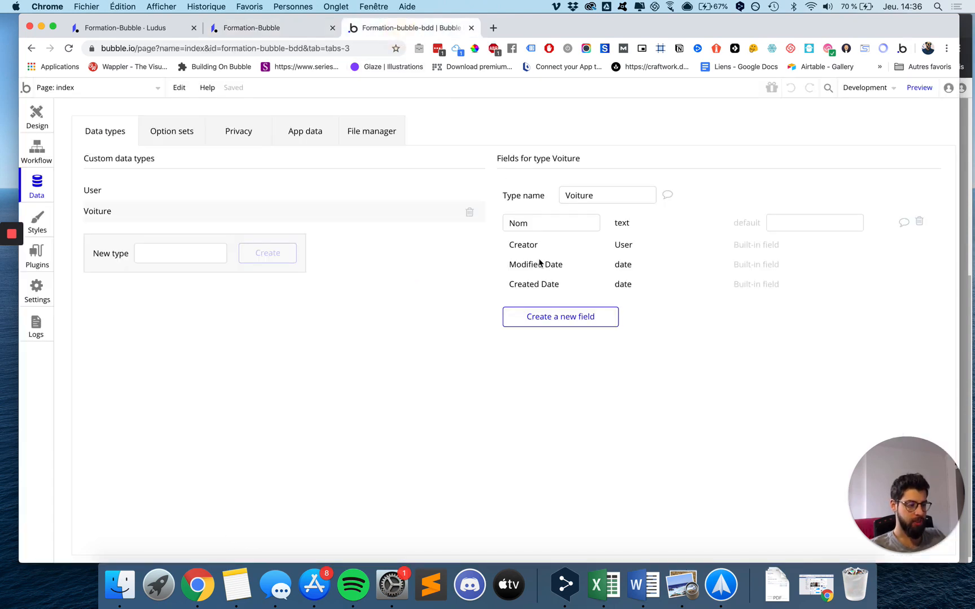
{"action": "left_click", "coordinate": [559, 321]}
{"action": "type", "text": "Année"}
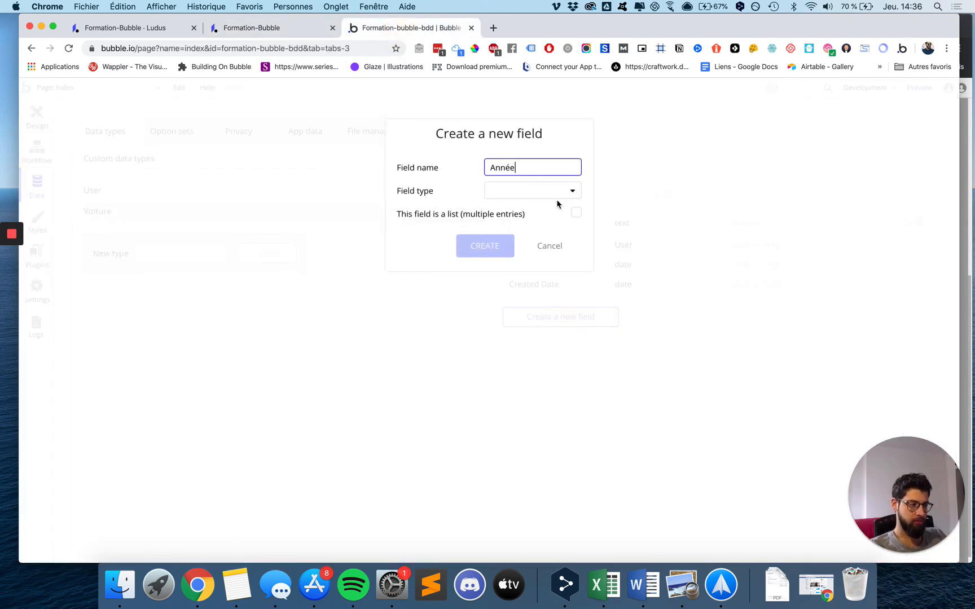
{"action": "left_click", "coordinate": [551, 201]}
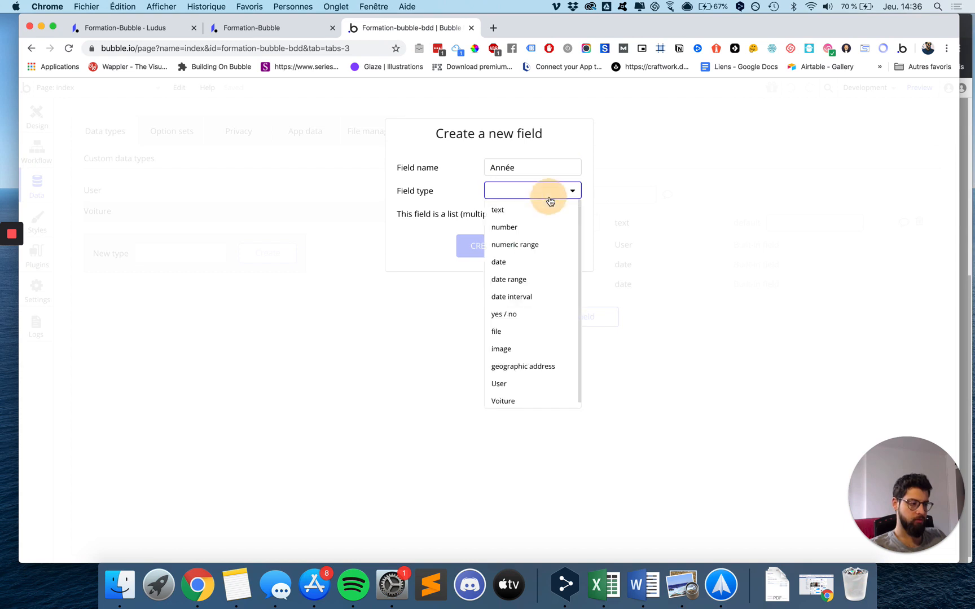
{"action": "left_click", "coordinate": [522, 264]}
{"action": "left_click", "coordinate": [494, 247]}
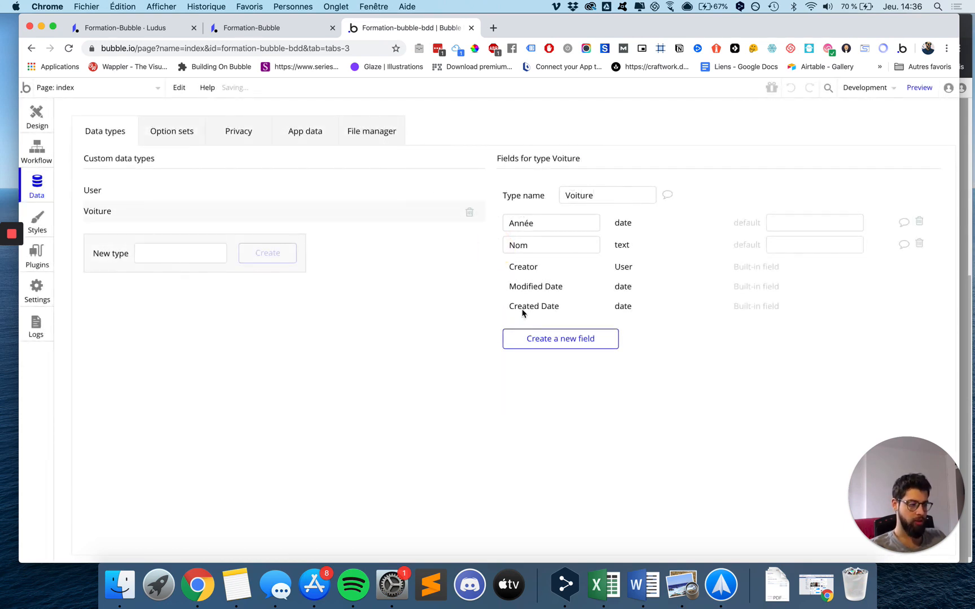
Add a number field named Prix to the Voiture type, checking the slide for the remaining field
{"action": "left_click", "coordinate": [528, 345]}
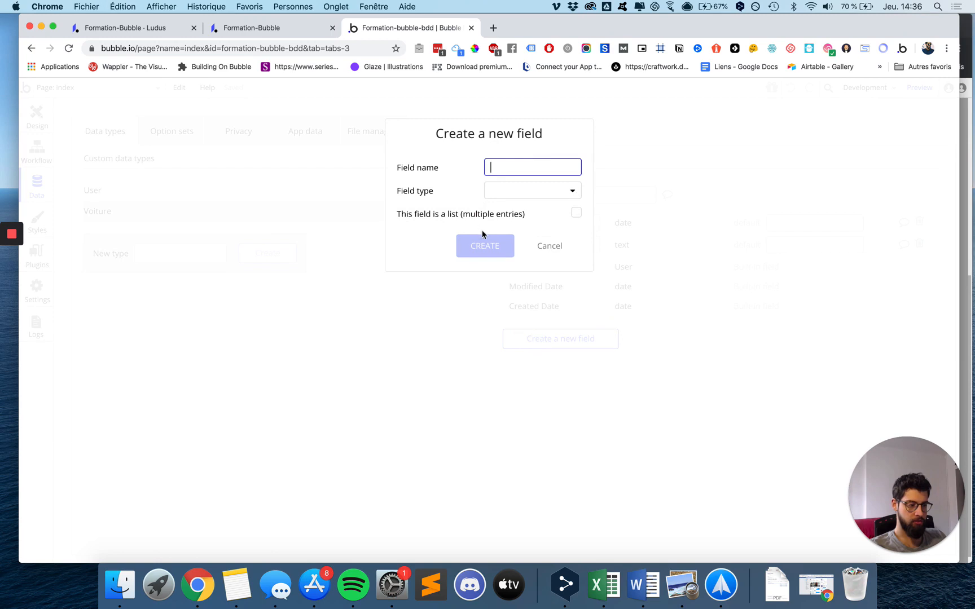
{"action": "left_click", "coordinate": [257, 30]}
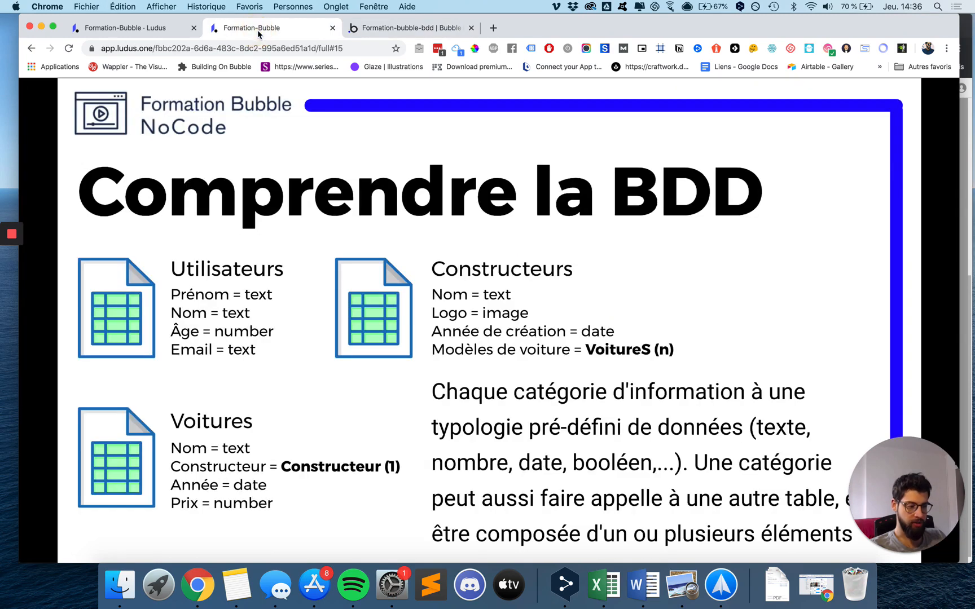
{"action": "left_click", "coordinate": [374, 30]}
{"action": "left_click", "coordinate": [506, 167]}
{"action": "type", "text": "Prix"}
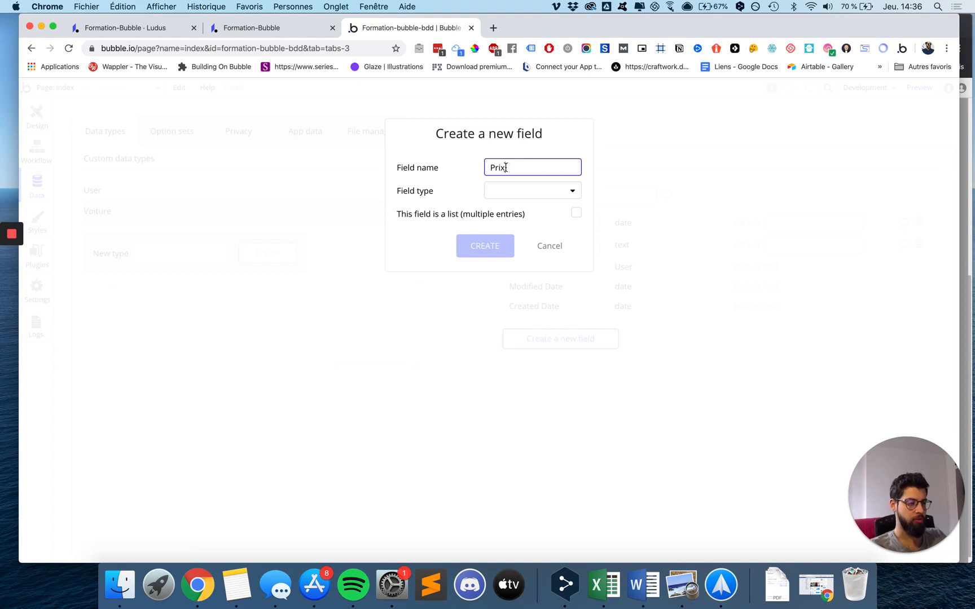
{"action": "left_click", "coordinate": [502, 190]}
{"action": "left_click", "coordinate": [503, 226]}
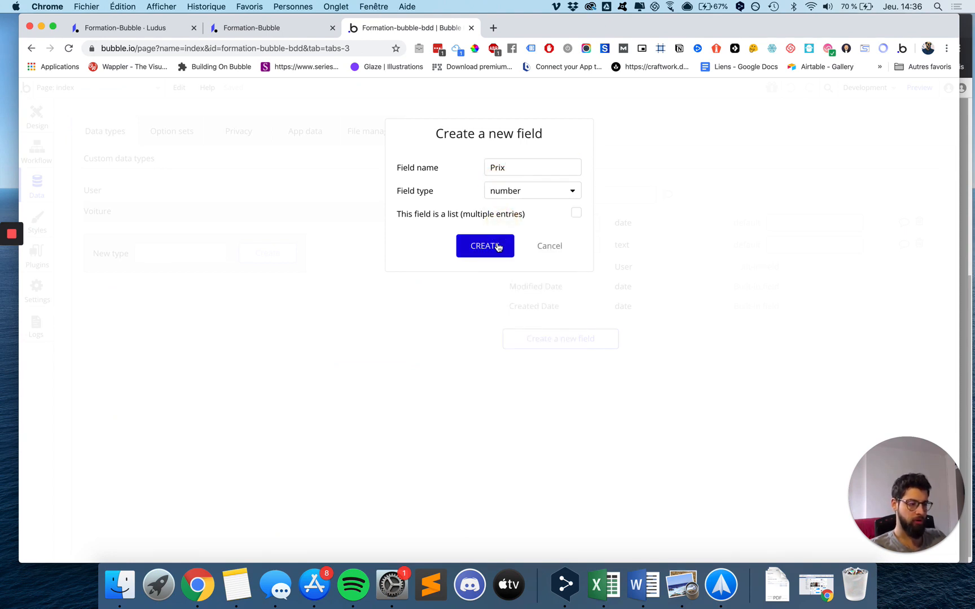
{"action": "left_click", "coordinate": [498, 246]}
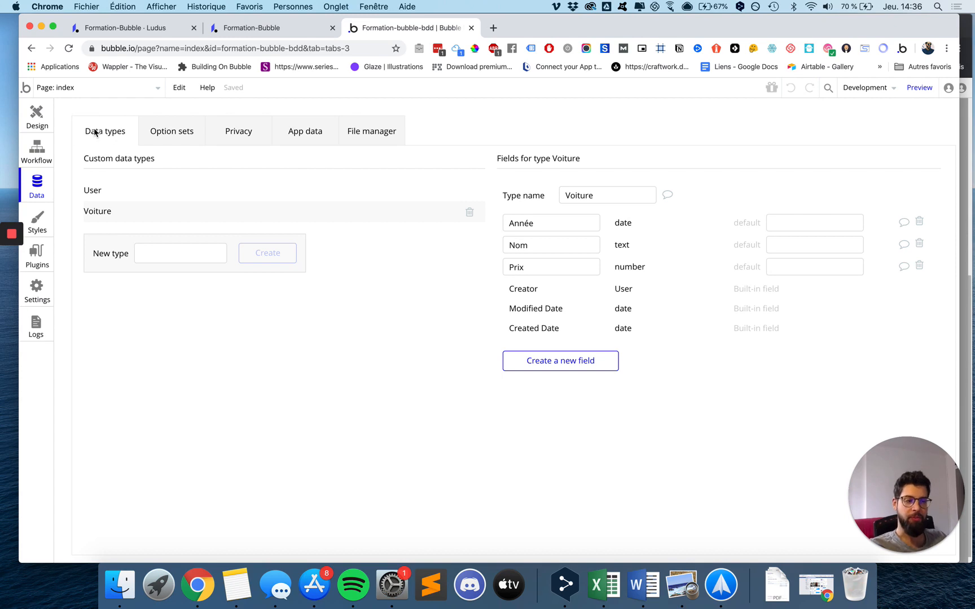
Examine the option sets, privacy rules and application data, including the user and car records and the display settings of the All Voitures view
{"action": "left_click", "coordinate": [160, 134]}
{"action": "left_click", "coordinate": [239, 135]}
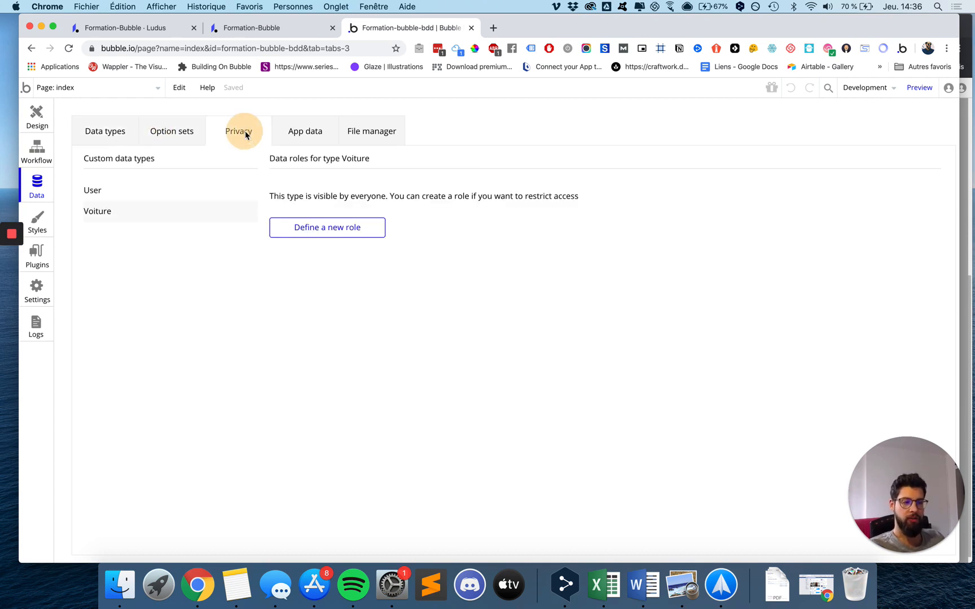
{"action": "left_click", "coordinate": [171, 131]}
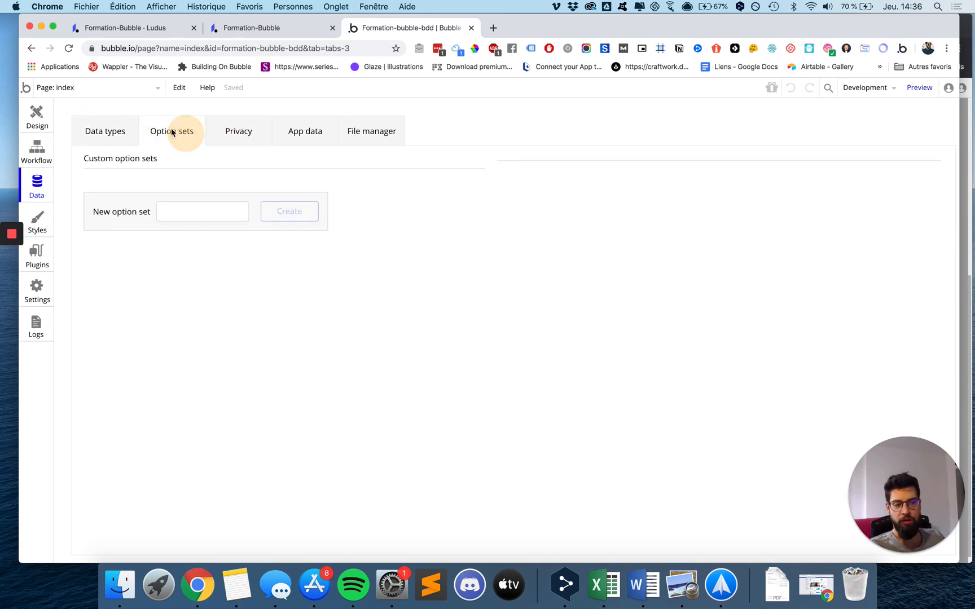
{"action": "left_click", "coordinate": [234, 144]}
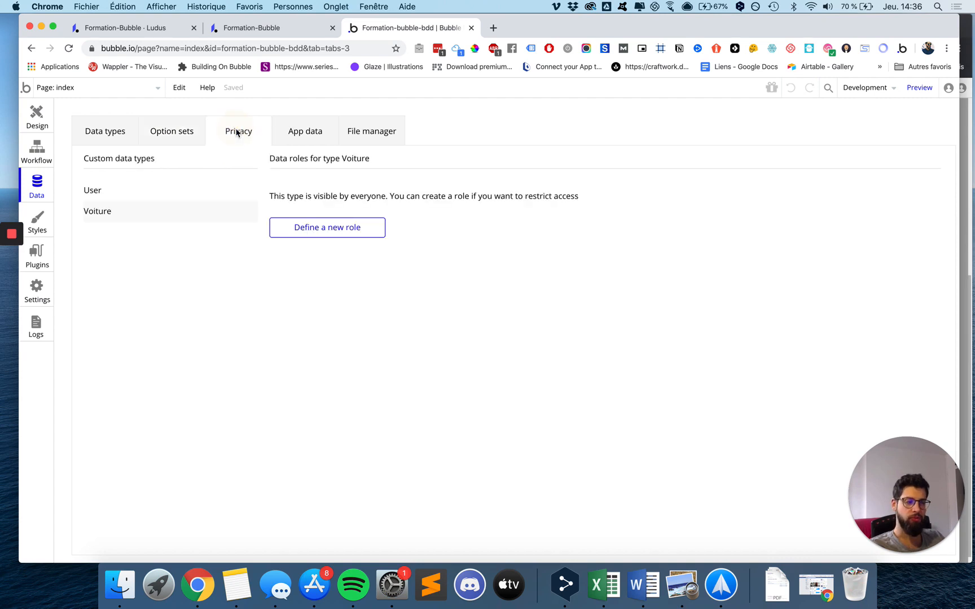
{"action": "left_click", "coordinate": [299, 143]}
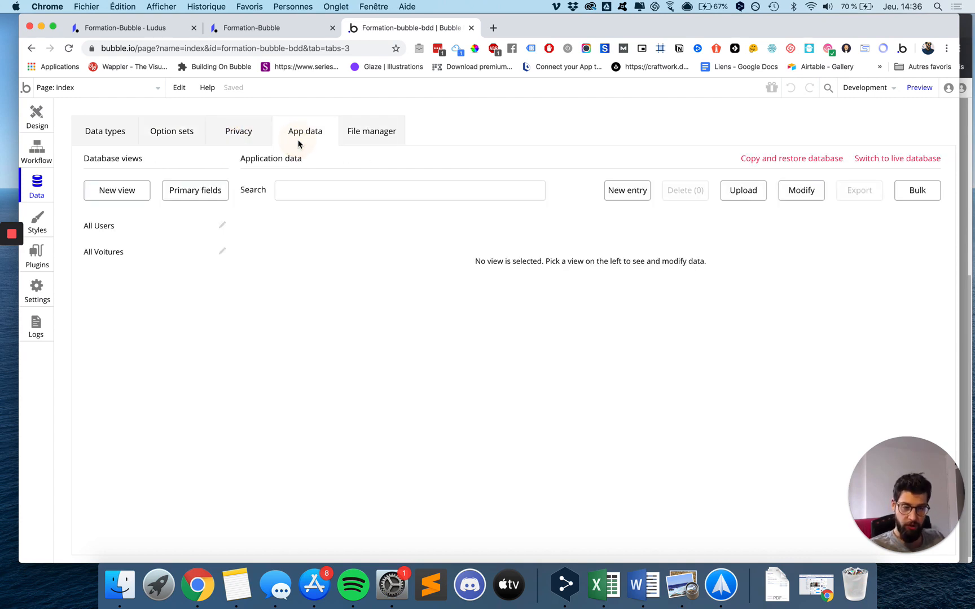
{"action": "left_click", "coordinate": [106, 253]}
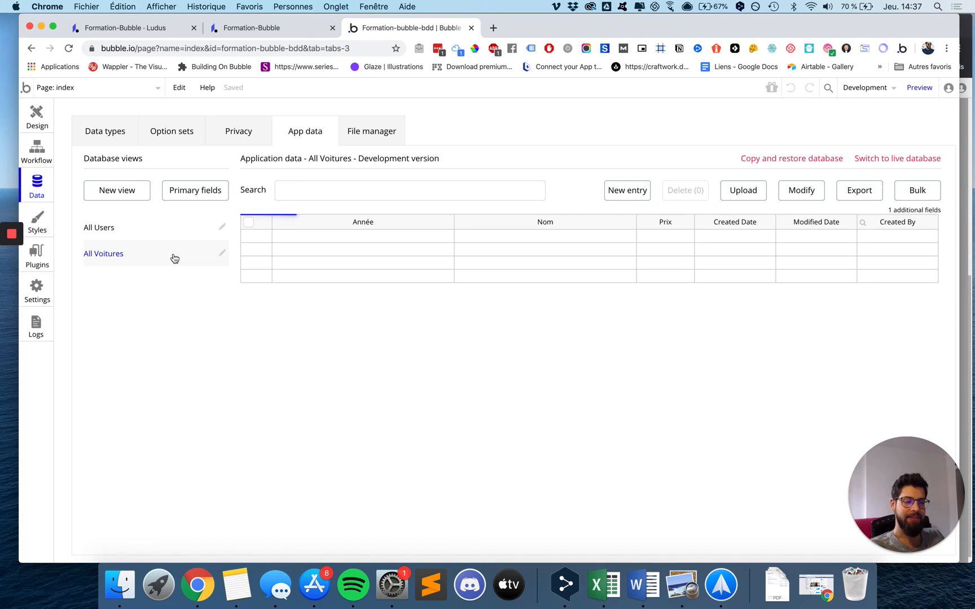
{"action": "left_click", "coordinate": [153, 235]}
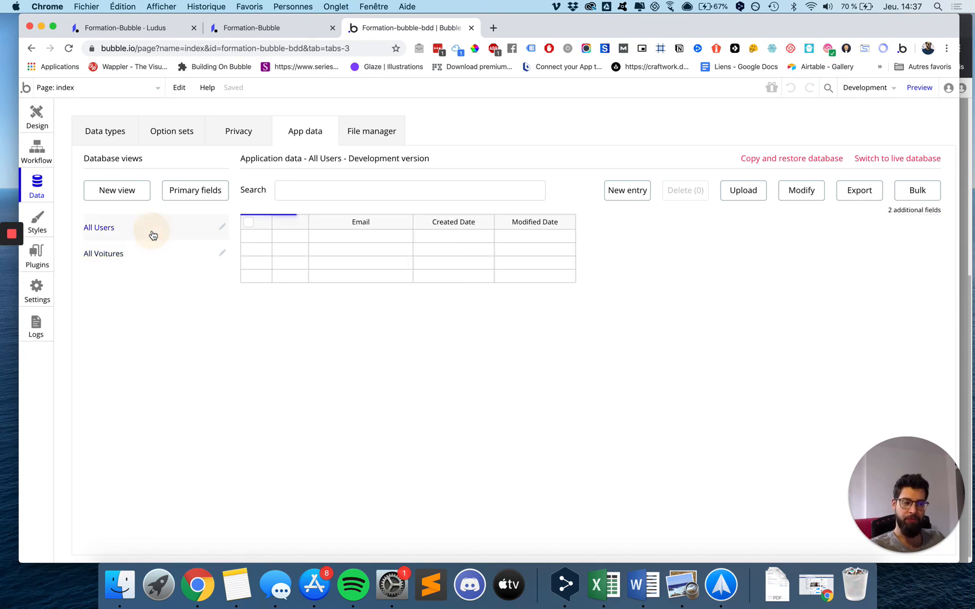
{"action": "left_click", "coordinate": [153, 252]}
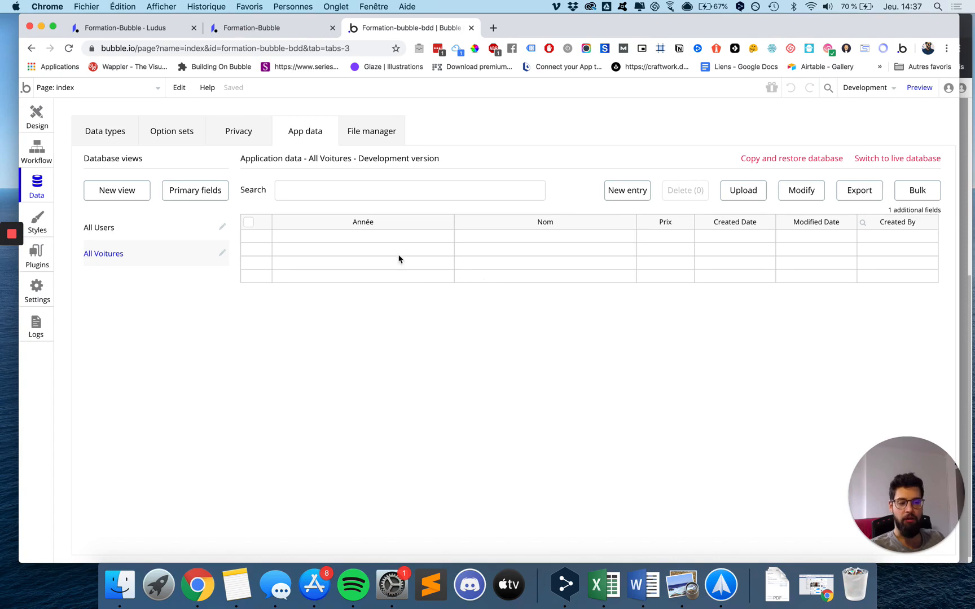
{"action": "left_click", "coordinate": [934, 213]}
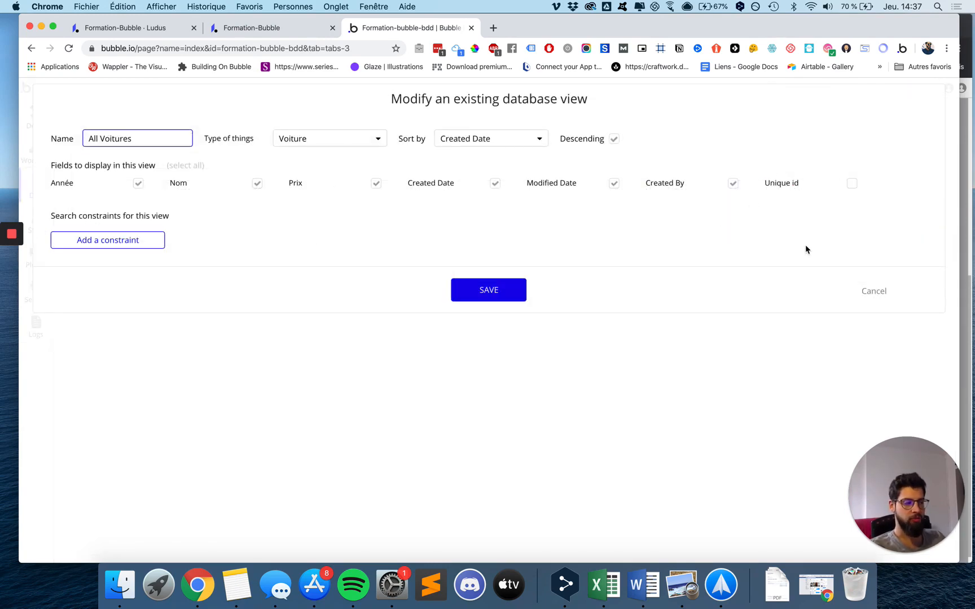
{"action": "left_click", "coordinate": [876, 291]}
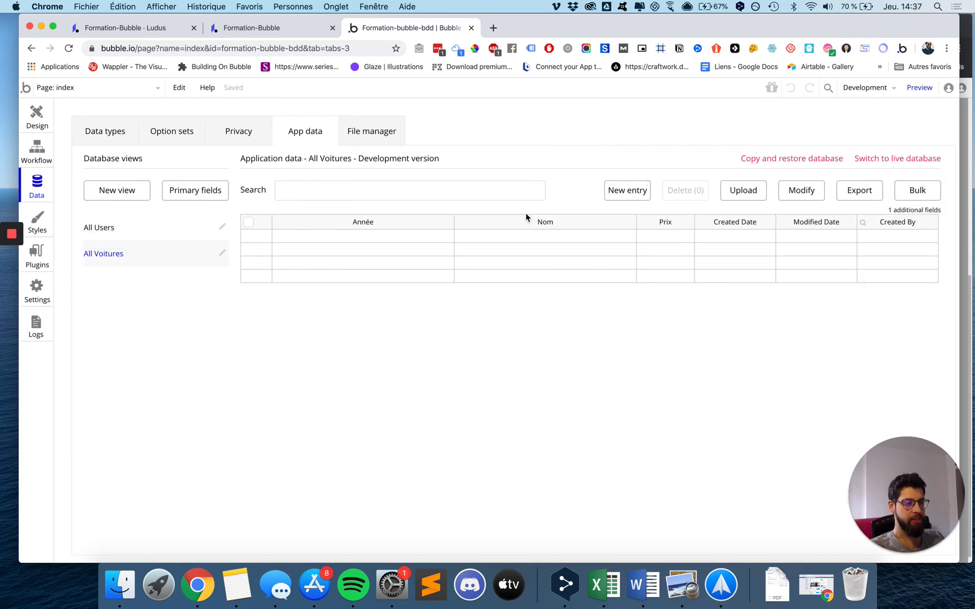
Start a new Voiture database entry with Scenic as its Nom and 5000 as its Prix
{"action": "left_click", "coordinate": [617, 192]}
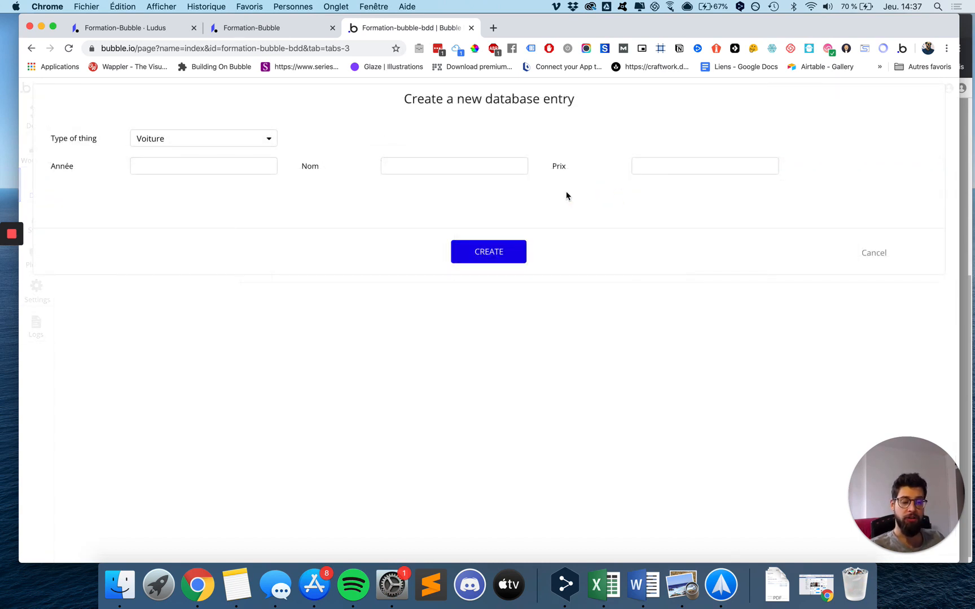
{"action": "left_click", "coordinate": [389, 170]}
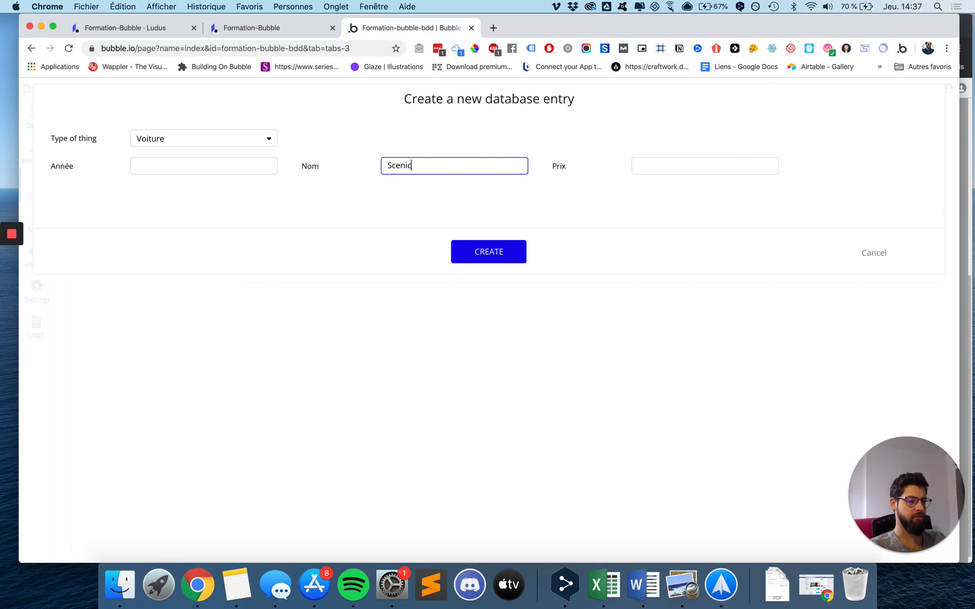
{"action": "left_click", "coordinate": [668, 169]}
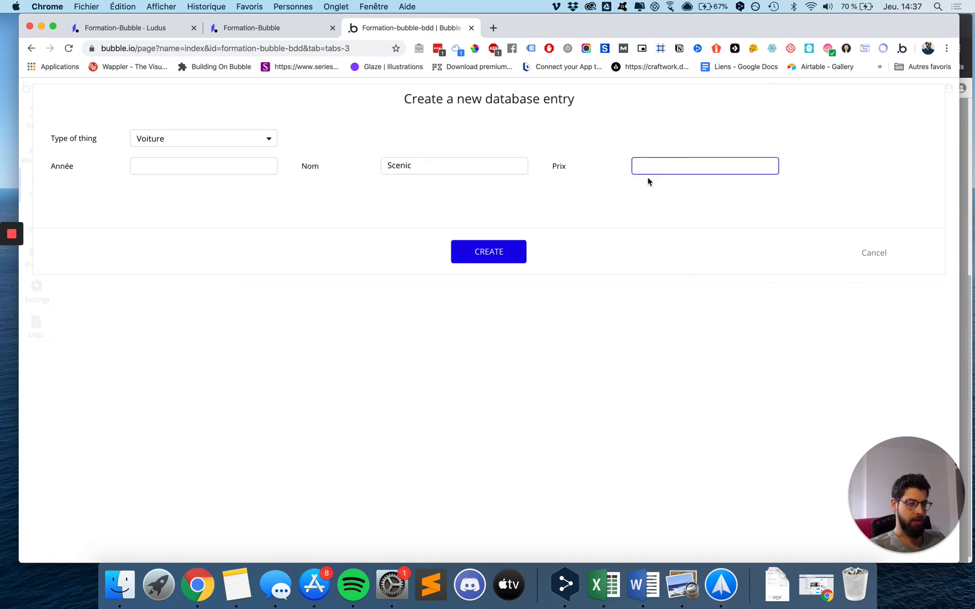
{"action": "type", "text": "5000"}
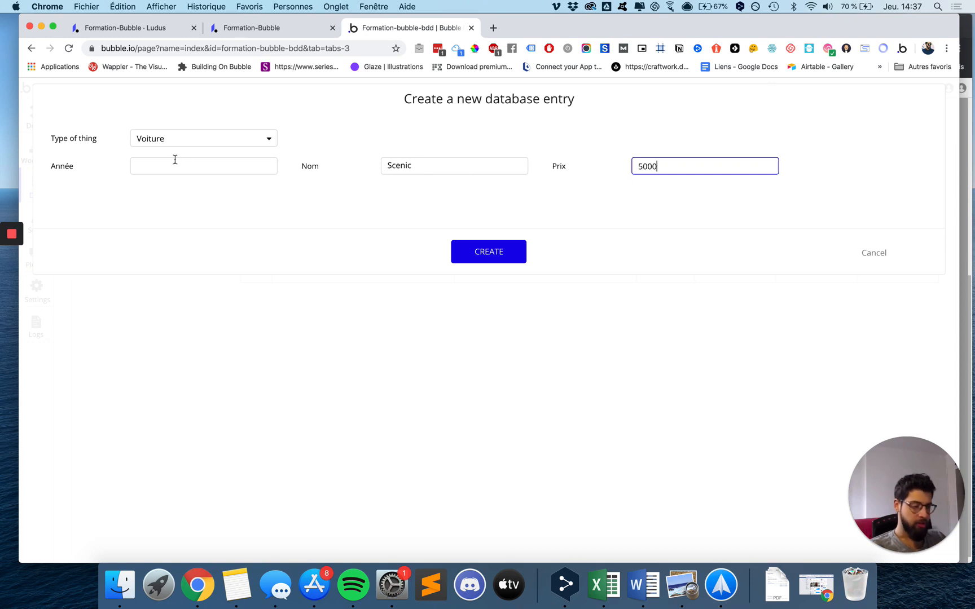
Enter 01/12/1990 01:00 as the car's Année and create the Voiture entry
{"action": "left_click", "coordinate": [154, 166]}
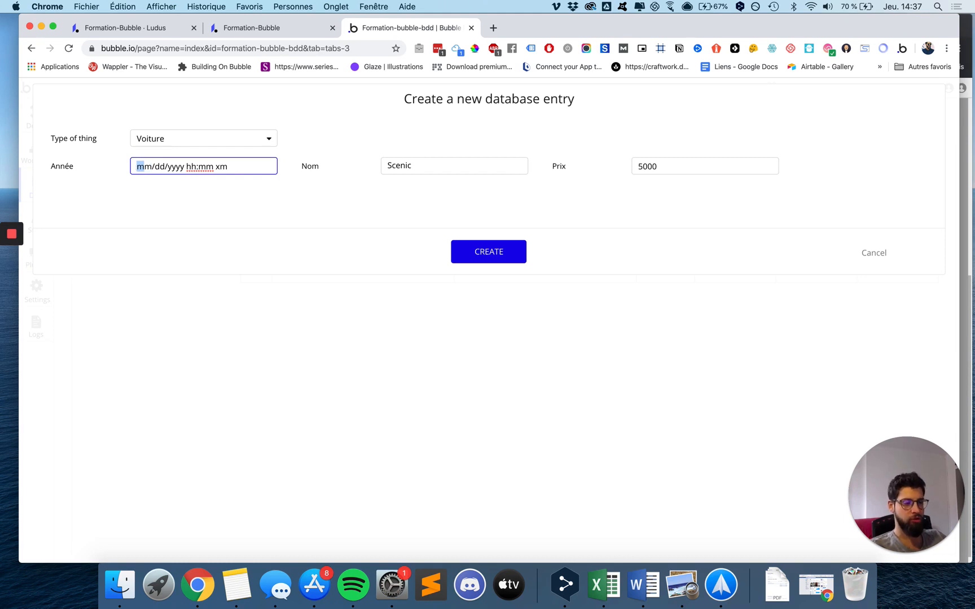
{"action": "type", "text": "01/"}
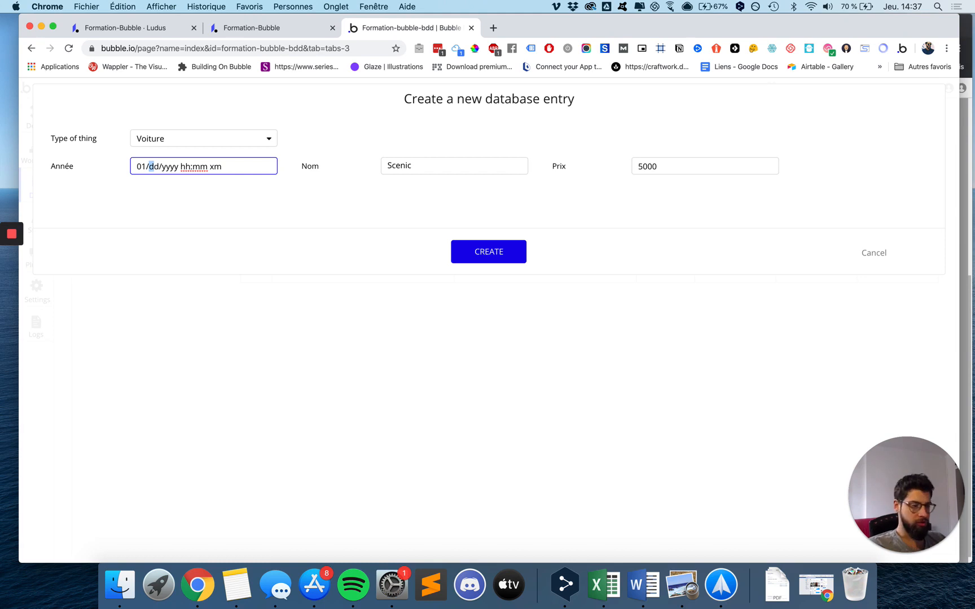
{"action": "type", "text": "12/"}
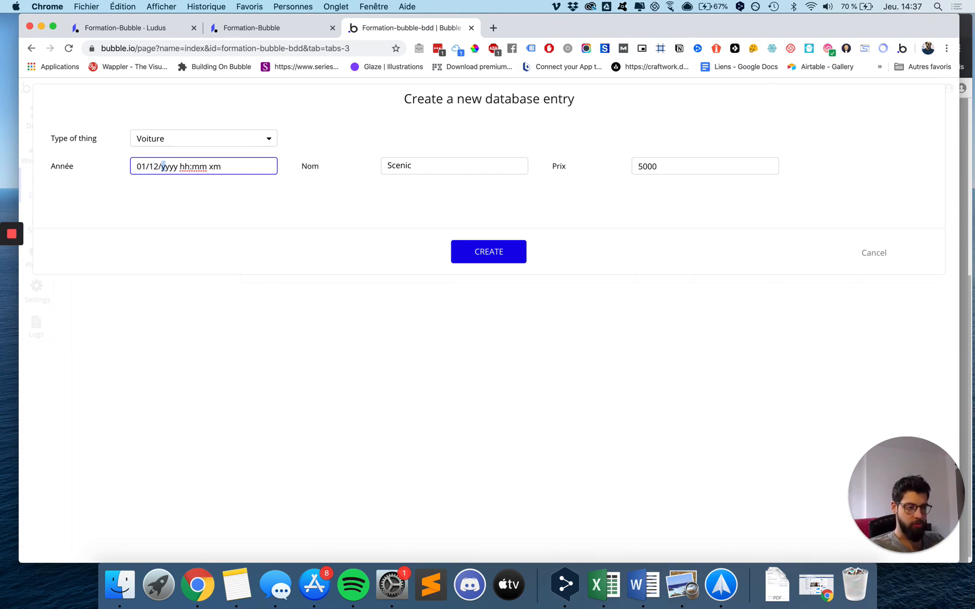
{"action": "type", "text": "1990 "}
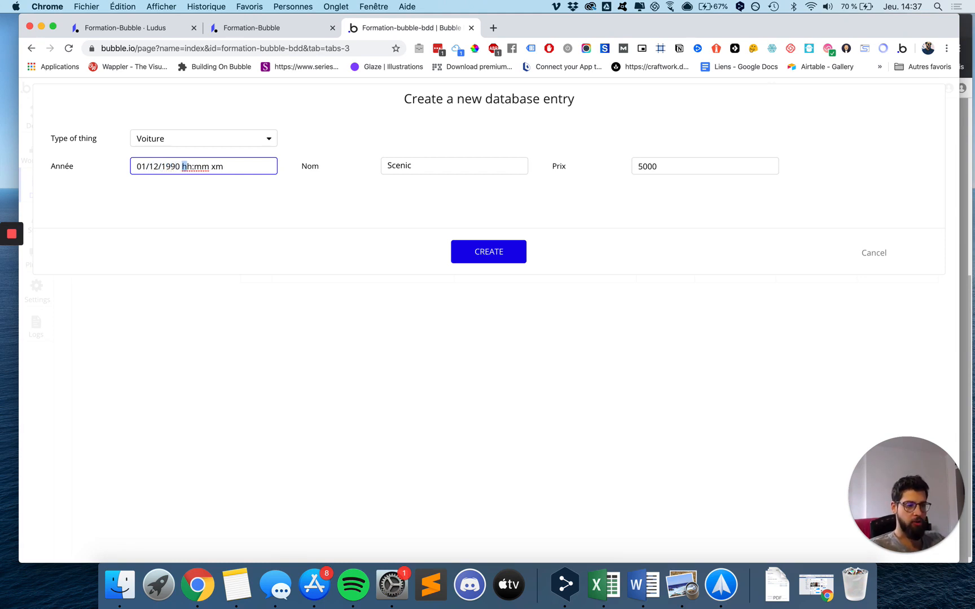
{"action": "type", "text": "01:00"}
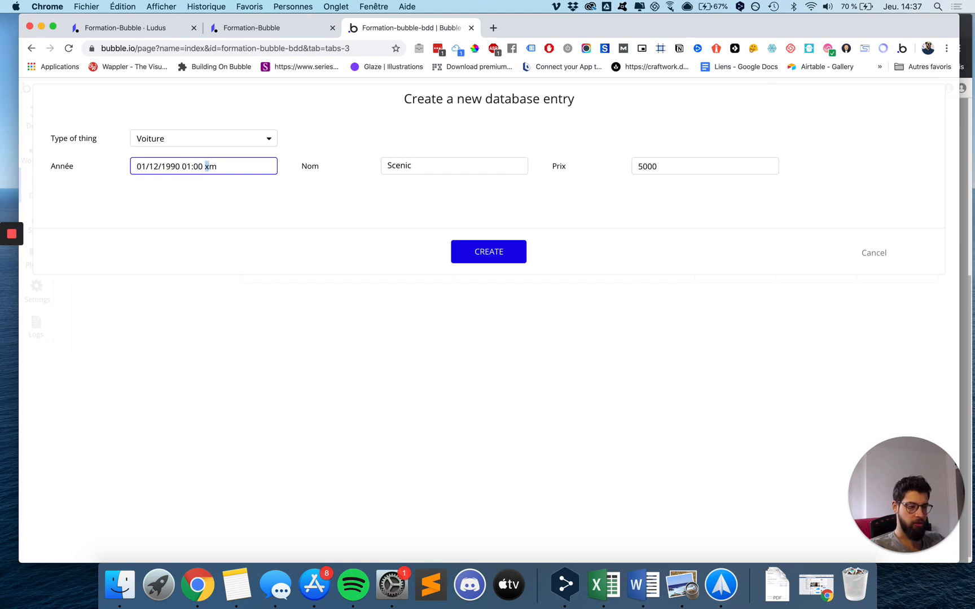
{"action": "key", "text": "BackSpace"}
{"action": "type", "text": "0"}
{"action": "left_click", "coordinate": [497, 251]}
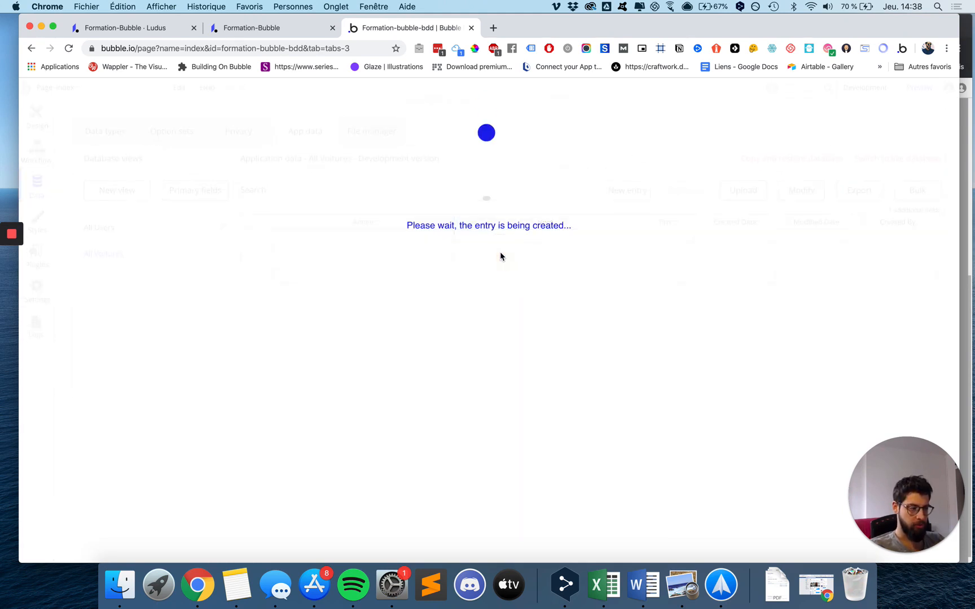
{"action": "left_click", "coordinate": [496, 226]}
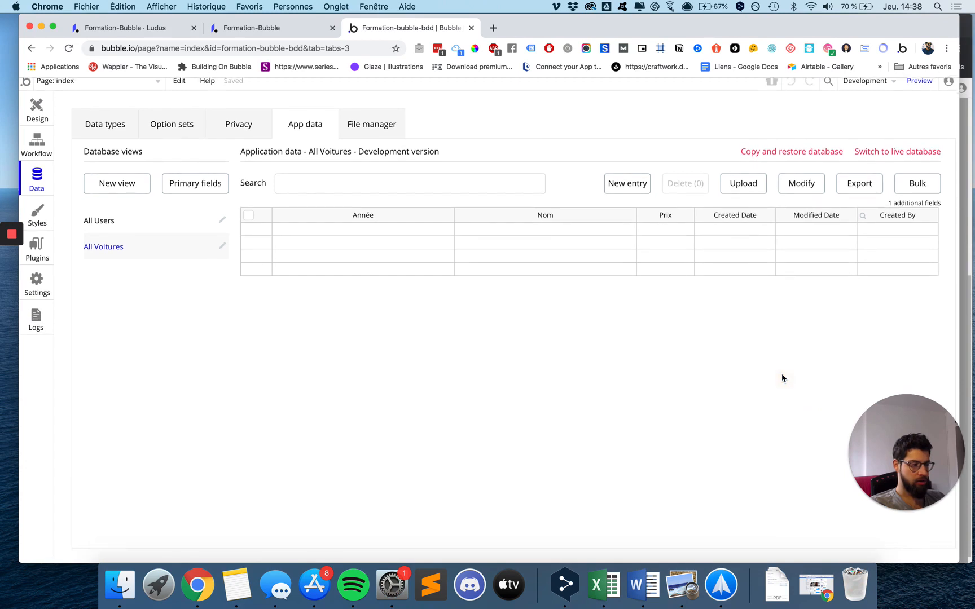
Reload the application data and display the All Voitures records
{"action": "left_click", "coordinate": [141, 235]}
{"action": "left_click", "coordinate": [144, 257]}
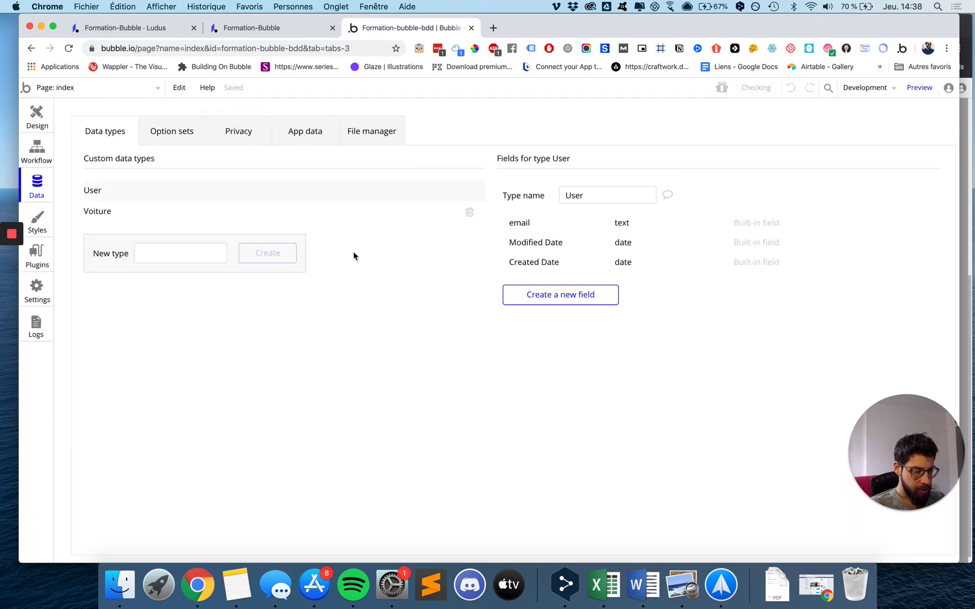
{"action": "left_click", "coordinate": [297, 132]}
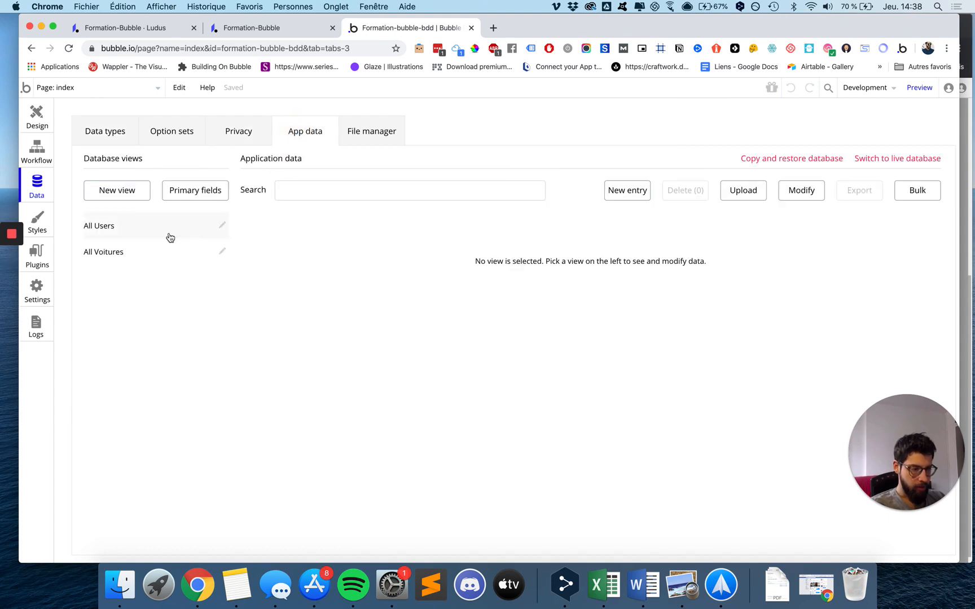
{"action": "left_click", "coordinate": [138, 253]}
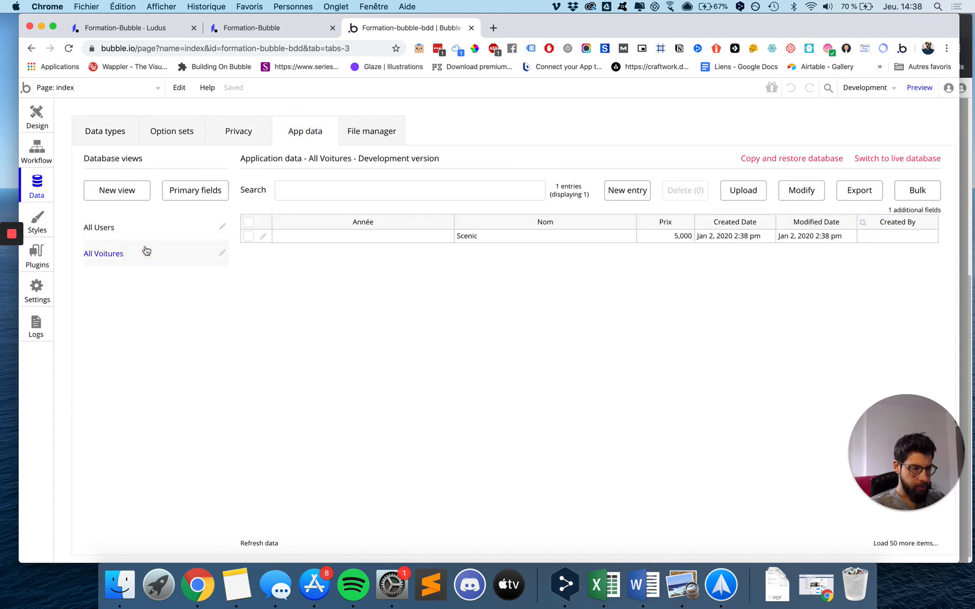
{"action": "left_click", "coordinate": [263, 236]}
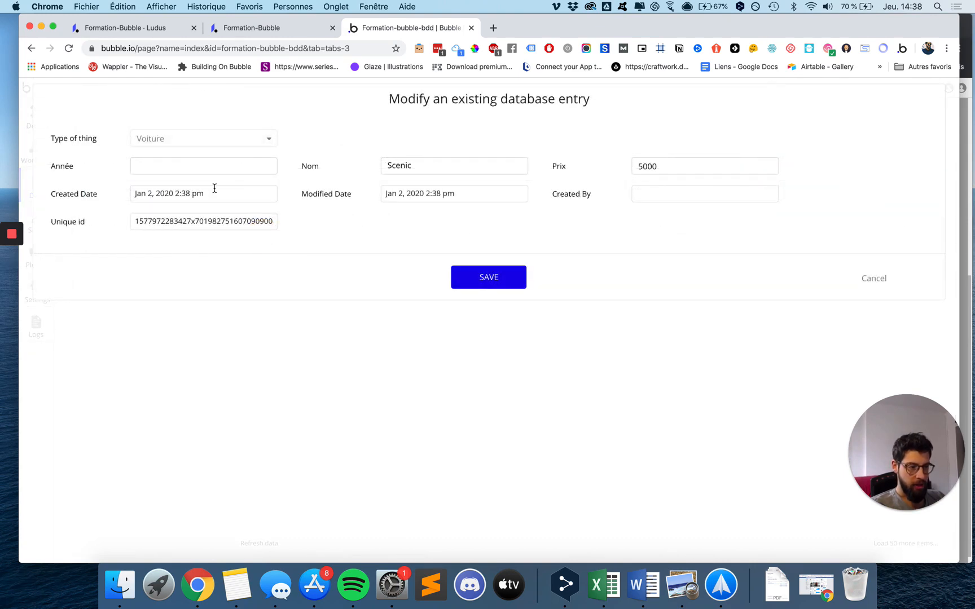
{"action": "left_click", "coordinate": [172, 165]}
{"action": "left_click", "coordinate": [242, 165]}
{"action": "left_click", "coordinate": [237, 166]}
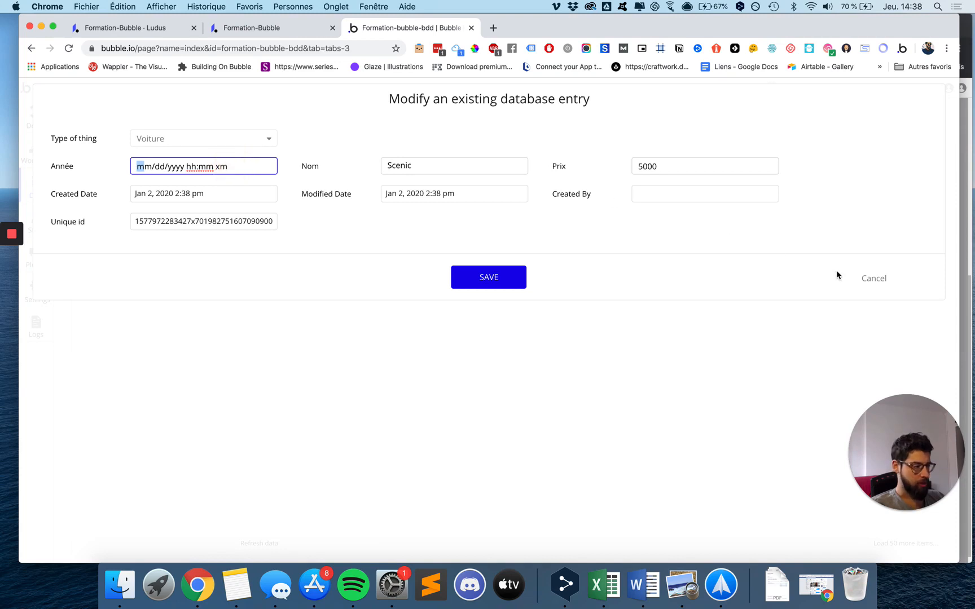
{"action": "left_click", "coordinate": [872, 278]}
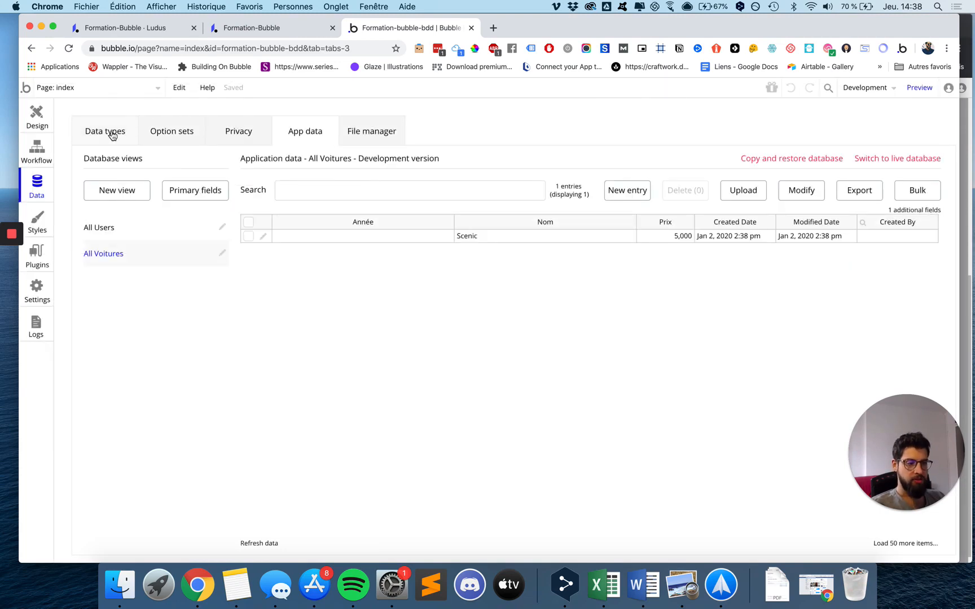
Replace the Voiture type's date field Année with a number field of the same name
{"action": "left_click", "coordinate": [111, 134]}
{"action": "left_click", "coordinate": [149, 211]}
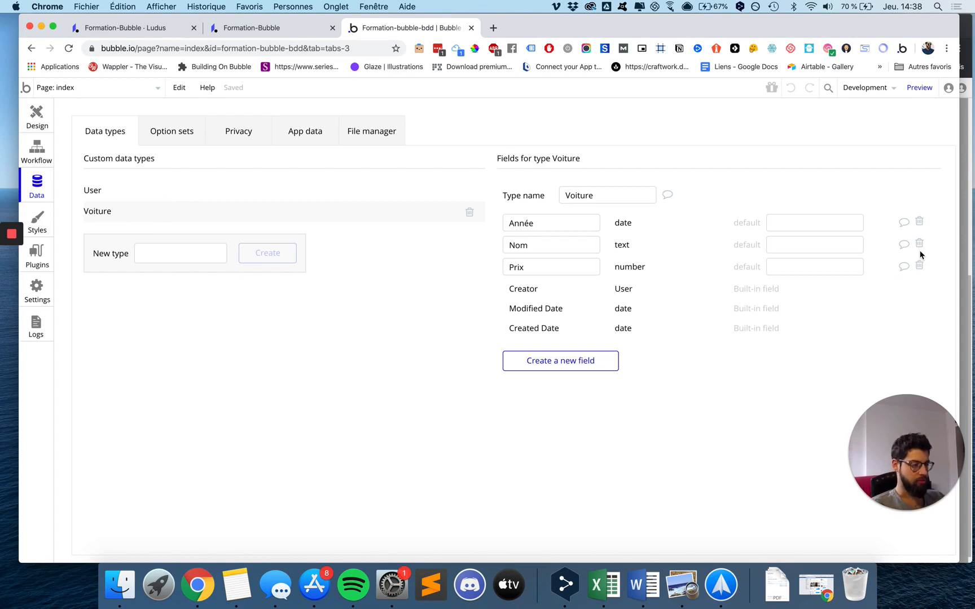
{"action": "left_click", "coordinate": [919, 222]}
{"action": "left_click", "coordinate": [557, 338]}
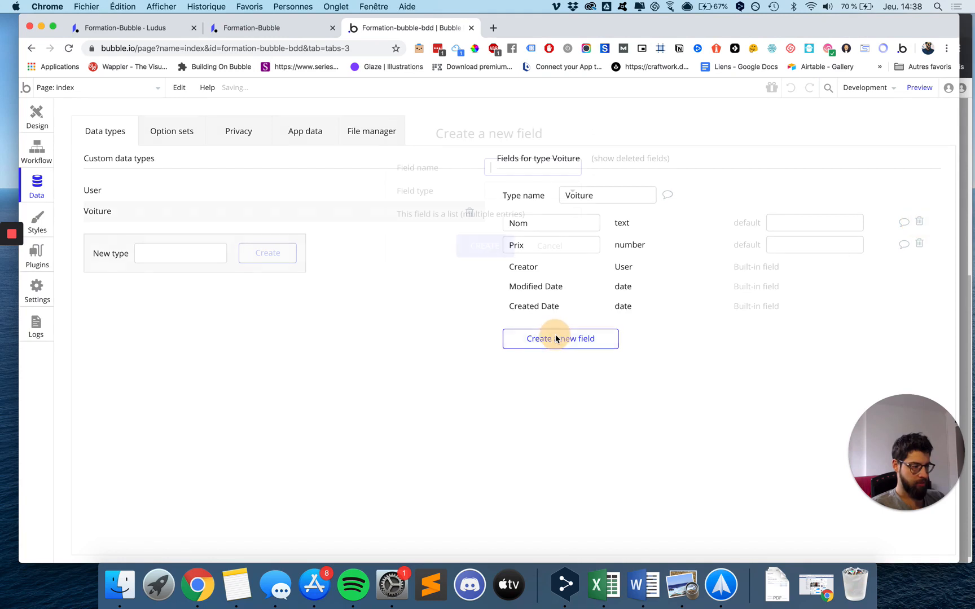
{"action": "type", "text": "Année"}
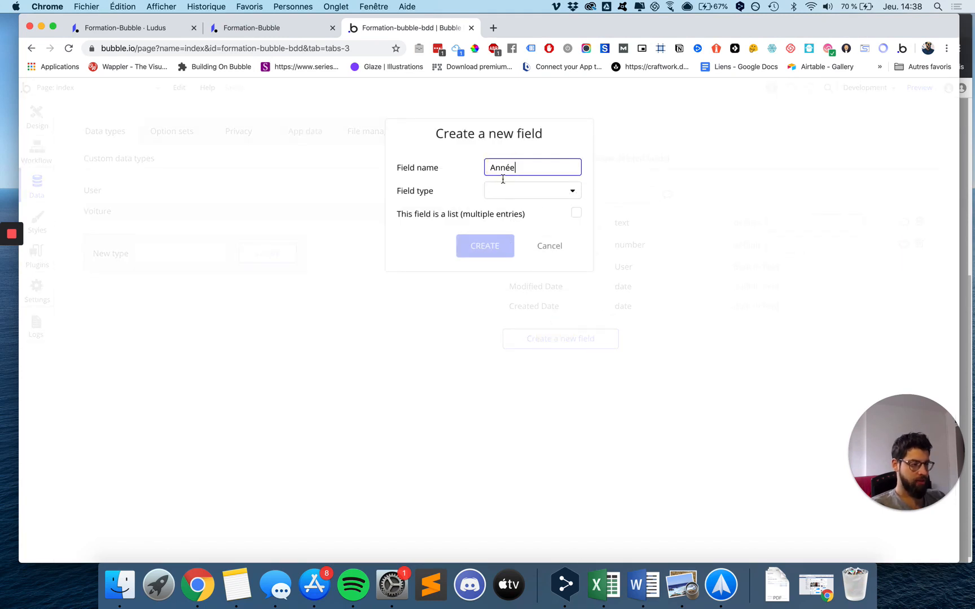
{"action": "left_click", "coordinate": [541, 193]}
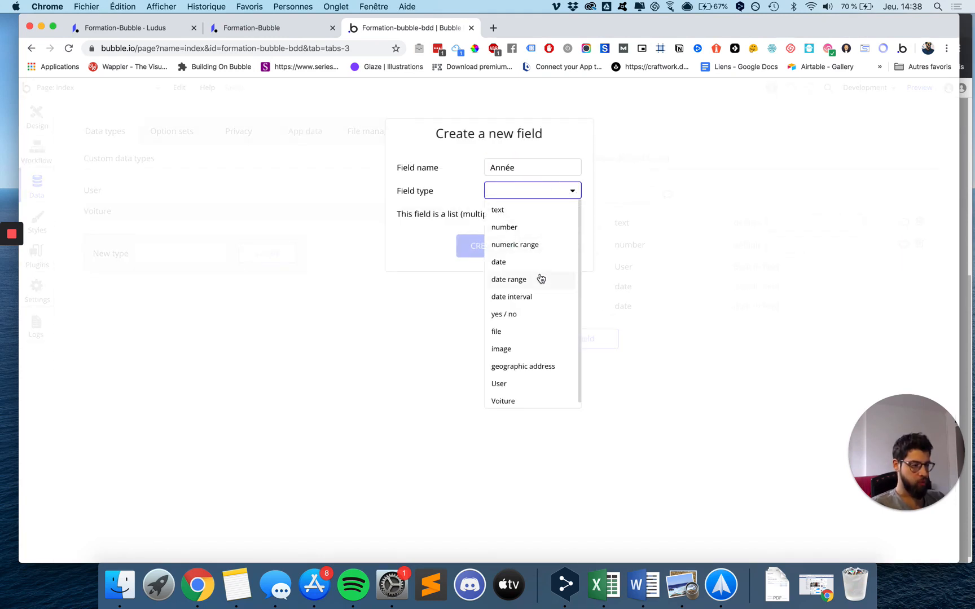
{"action": "left_click", "coordinate": [525, 229]}
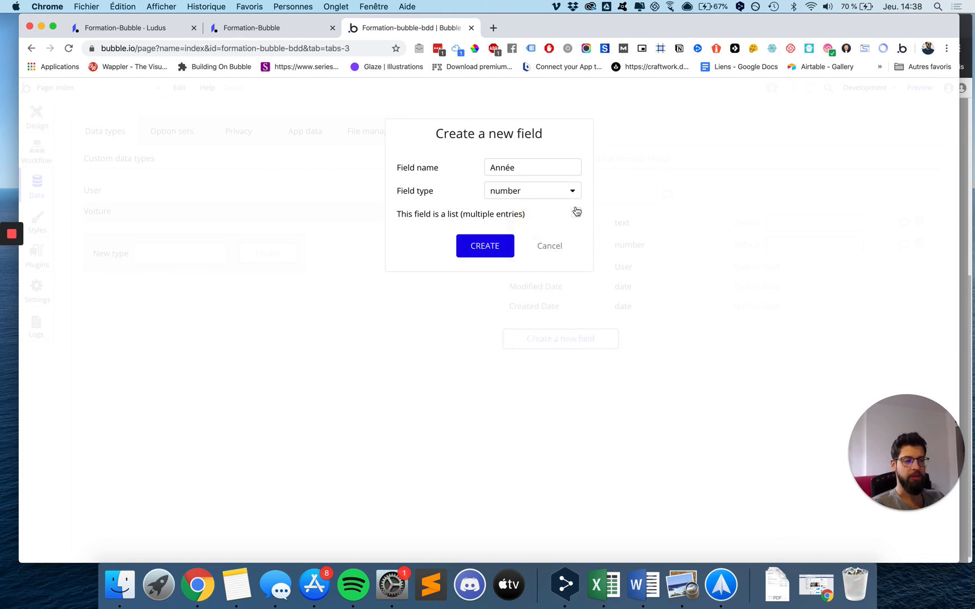
{"action": "left_click", "coordinate": [487, 248]}
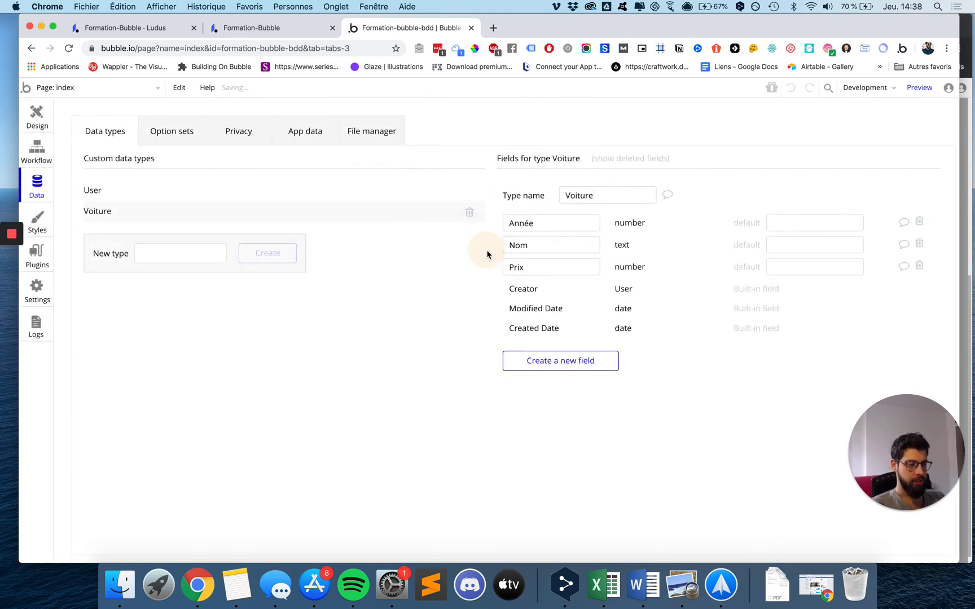
Set the Scenic entry's numeric Année to 1990 and save the record
{"action": "left_click", "coordinate": [297, 136]}
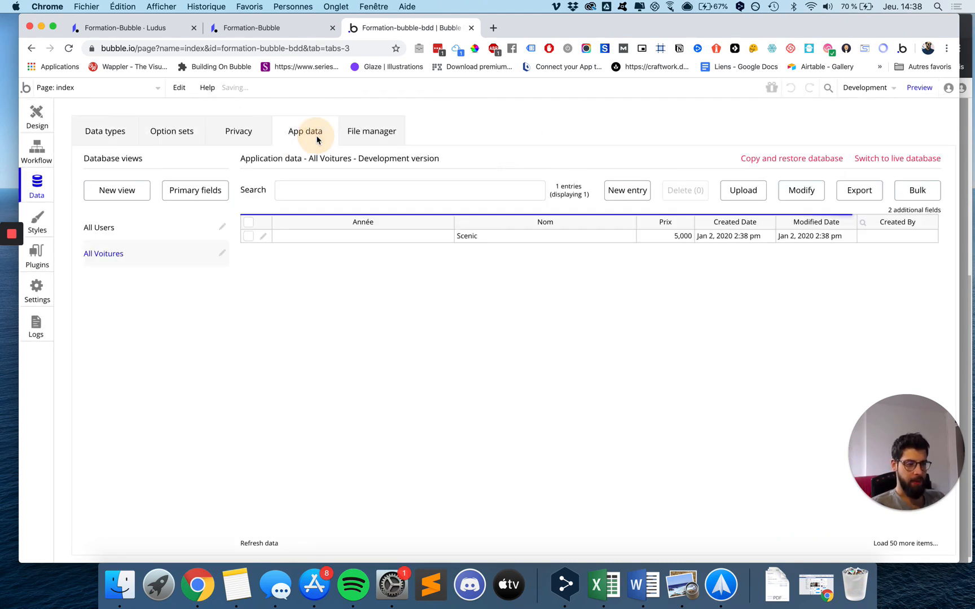
{"action": "left_click", "coordinate": [267, 238]}
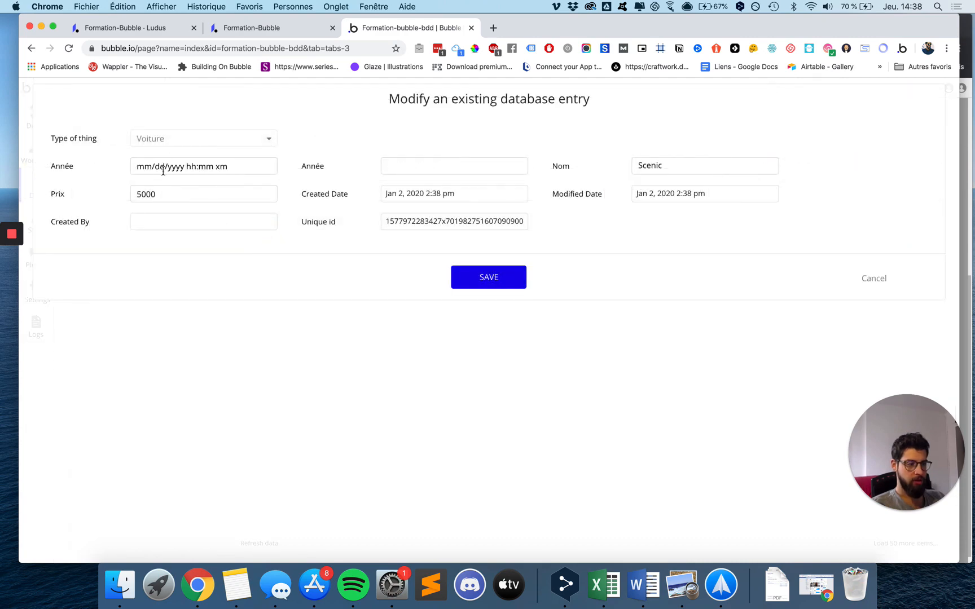
{"action": "left_click", "coordinate": [182, 160]}
{"action": "left_click", "coordinate": [426, 166]}
{"action": "left_click", "coordinate": [494, 285]}
{"action": "left_click", "coordinate": [487, 225]}
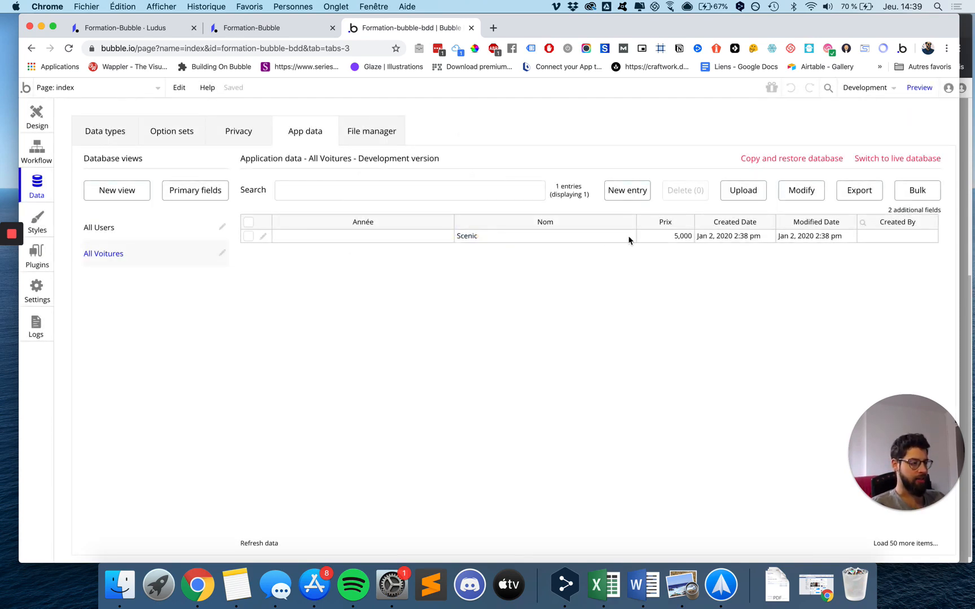
Modify the All Voitures view to show the numeric Année field and hide the deleted date version
{"action": "left_click", "coordinate": [923, 213]}
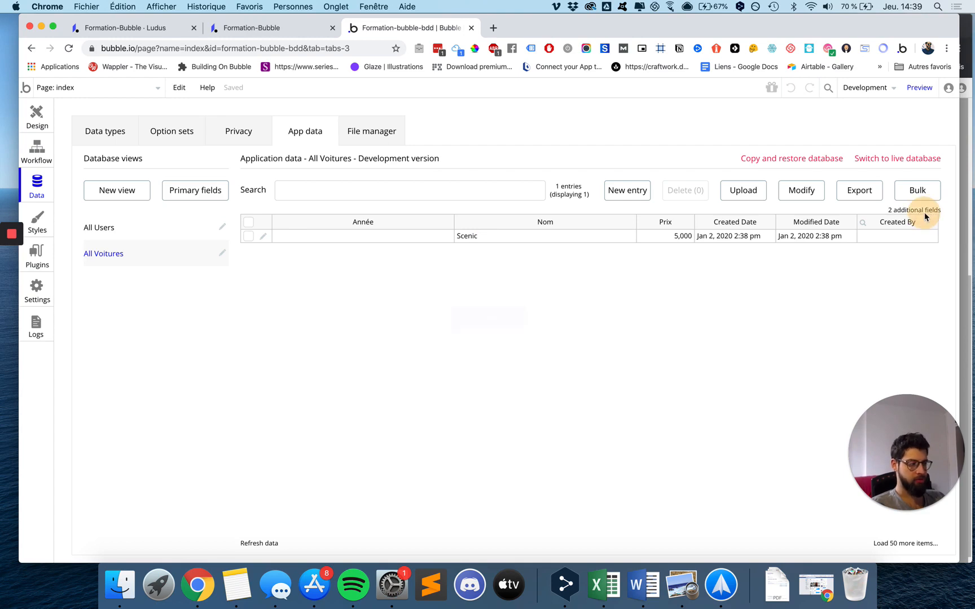
{"action": "left_click", "coordinate": [256, 183]}
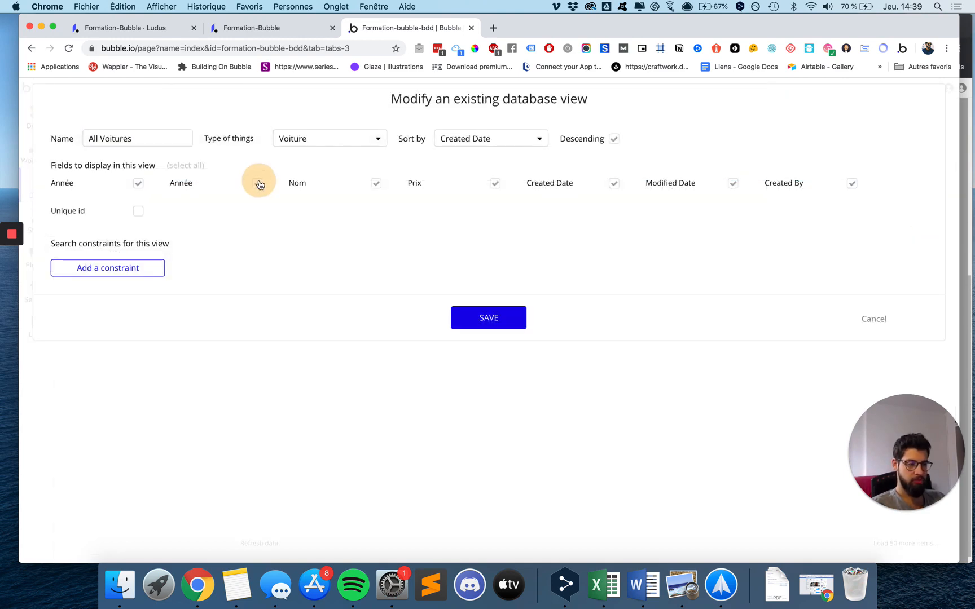
{"action": "left_click", "coordinate": [138, 183]}
{"action": "left_click", "coordinate": [507, 319]}
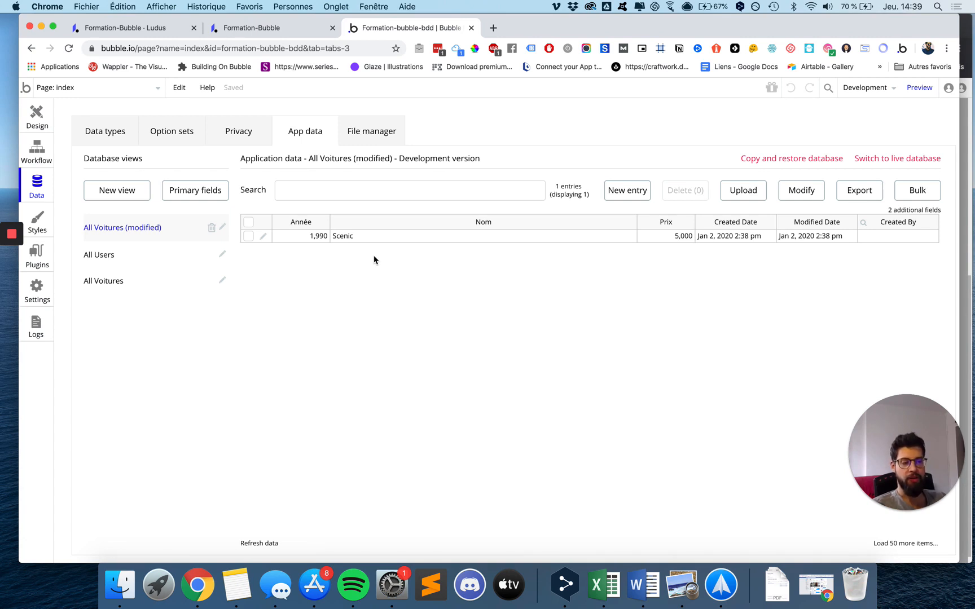
Create a new custom data type named Constructeur
{"action": "left_click", "coordinate": [113, 132]}
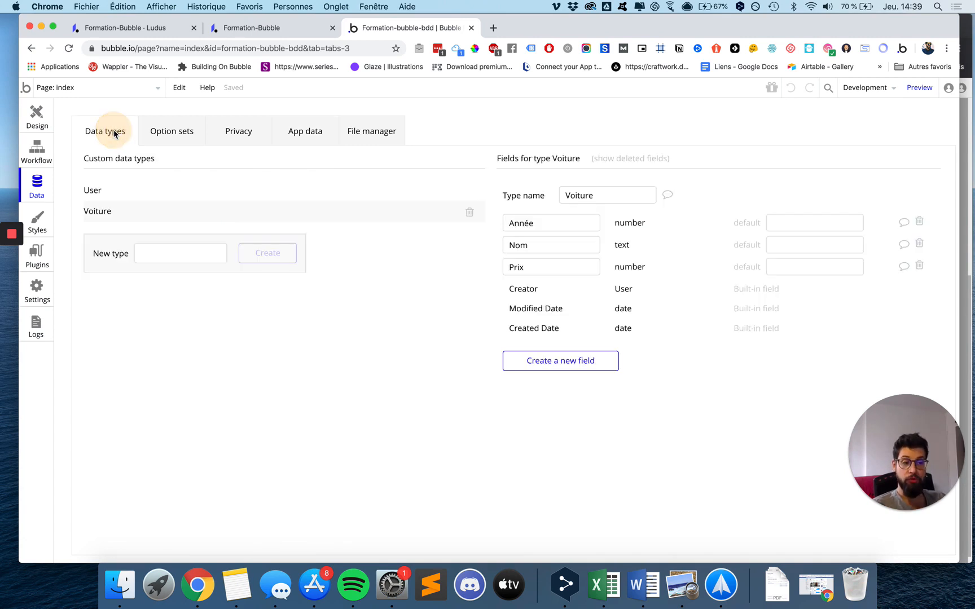
{"action": "left_click", "coordinate": [159, 248]}
{"action": "type", "text": "Con"}
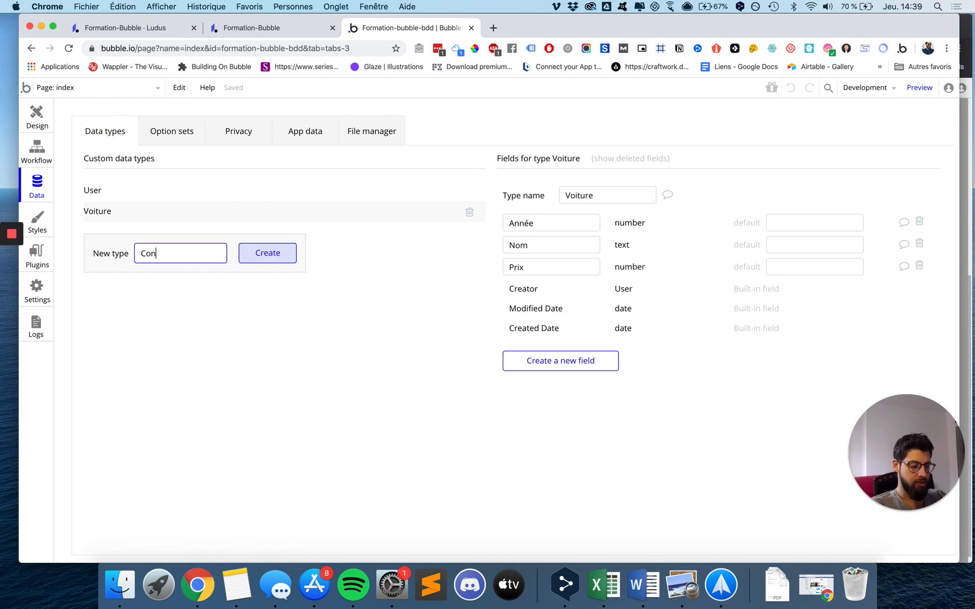
{"action": "type", "text": "structeur"}
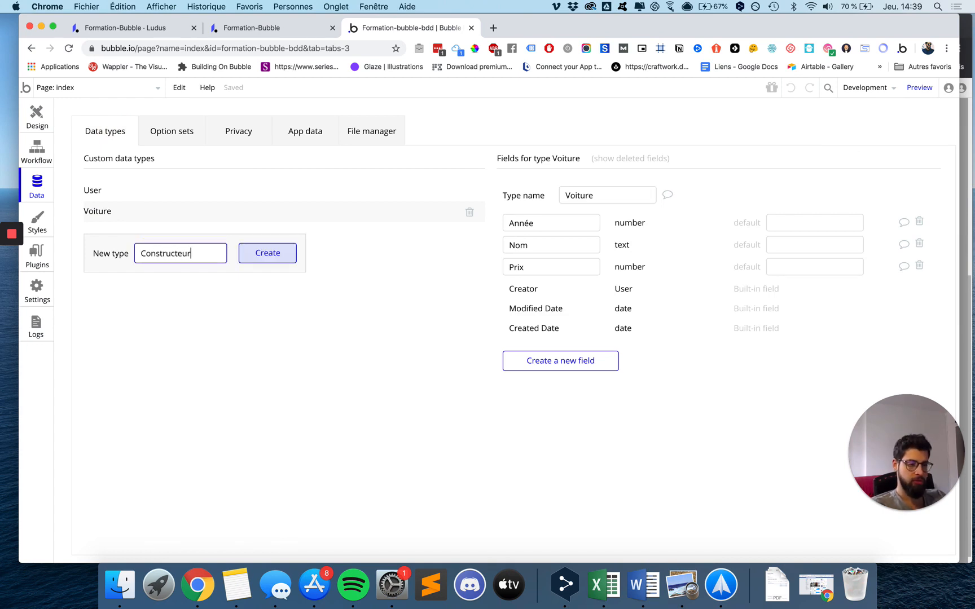
{"action": "left_click", "coordinate": [284, 258]}
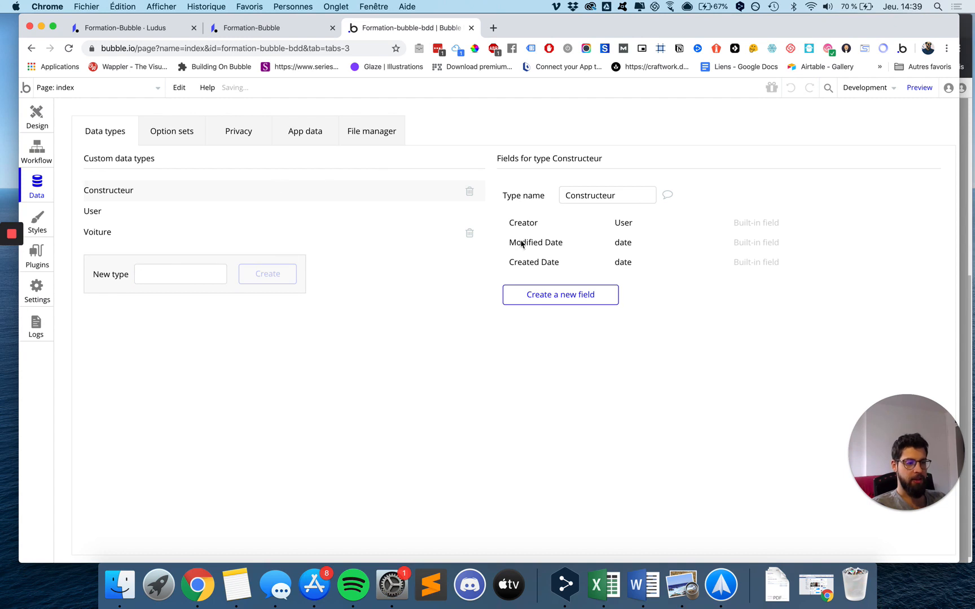
Add a text field named Nom to the Constructeur type
{"action": "left_click", "coordinate": [544, 294]}
{"action": "type", "text": "N"}
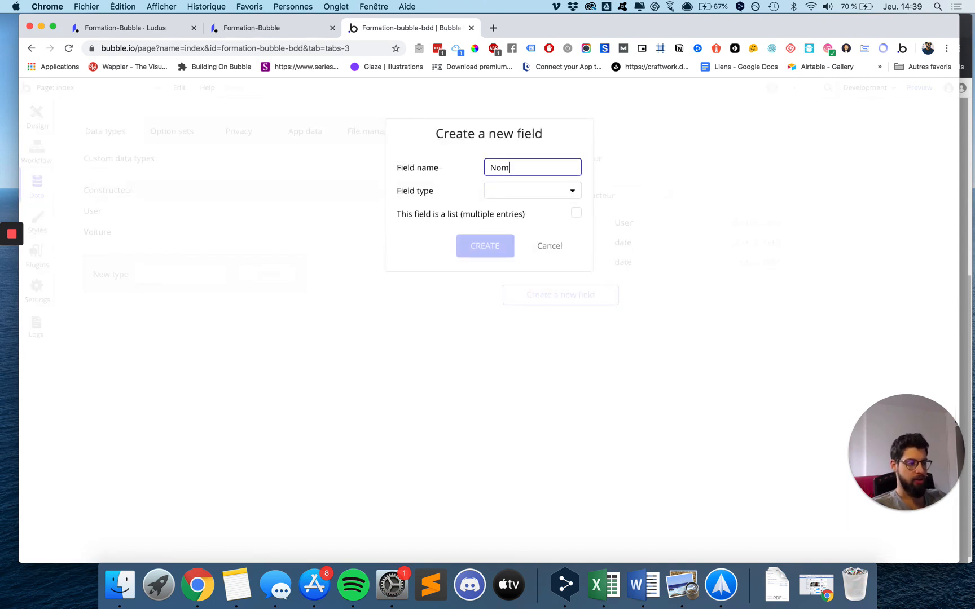
{"action": "type", "text": "om"}
{"action": "left_click", "coordinate": [533, 190]}
{"action": "left_click", "coordinate": [499, 211]}
{"action": "left_click", "coordinate": [485, 246]}
Add an image field named Logo to the Constructeur type
{"action": "left_click", "coordinate": [545, 313]}
{"action": "type", "text": "Logo"}
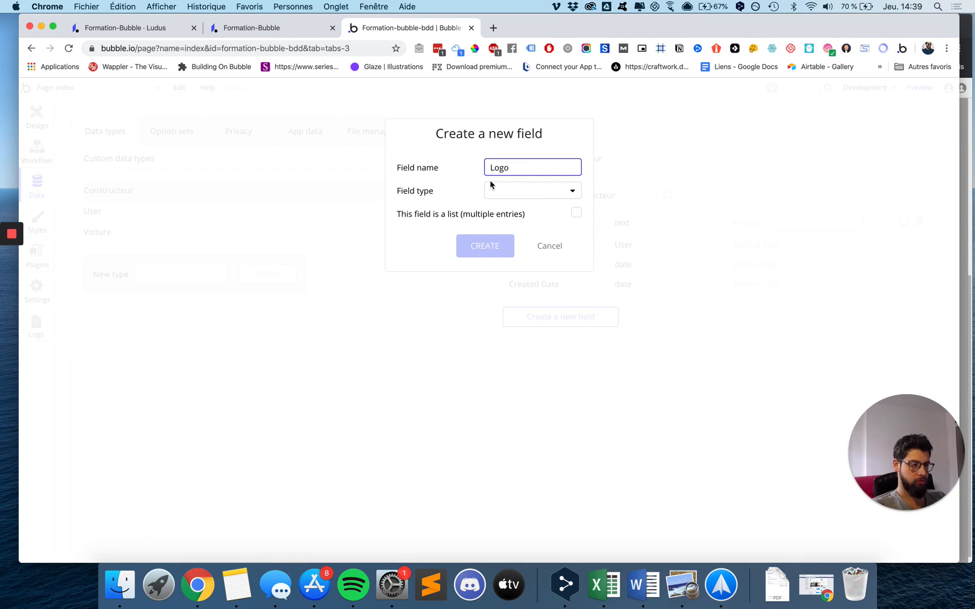
{"action": "left_click", "coordinate": [492, 191]}
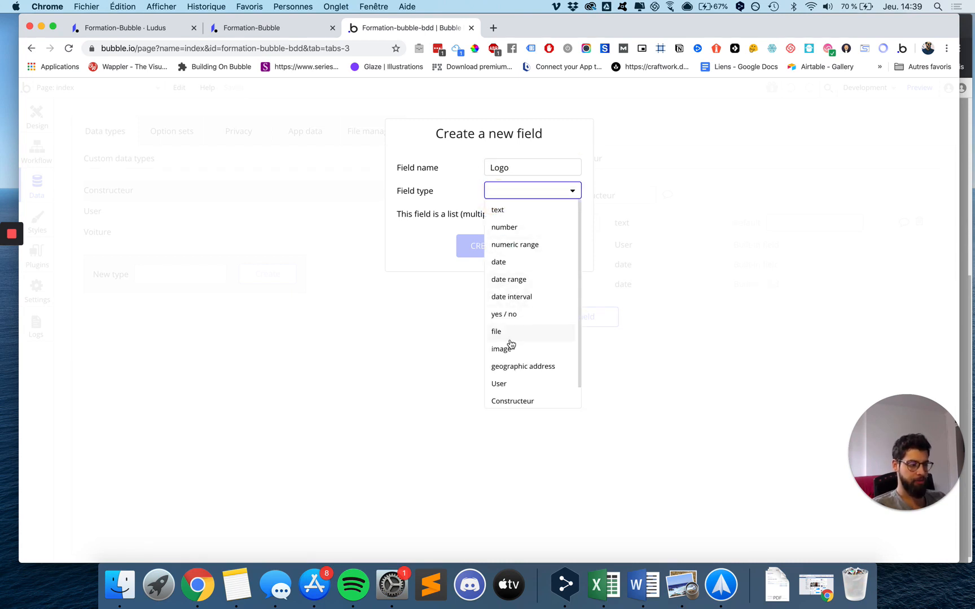
{"action": "left_click", "coordinate": [506, 349]}
{"action": "left_click", "coordinate": [498, 241]}
Add a field named Modèle to the Constructeur type, holding a list of Voiture entries
{"action": "left_click", "coordinate": [546, 337]}
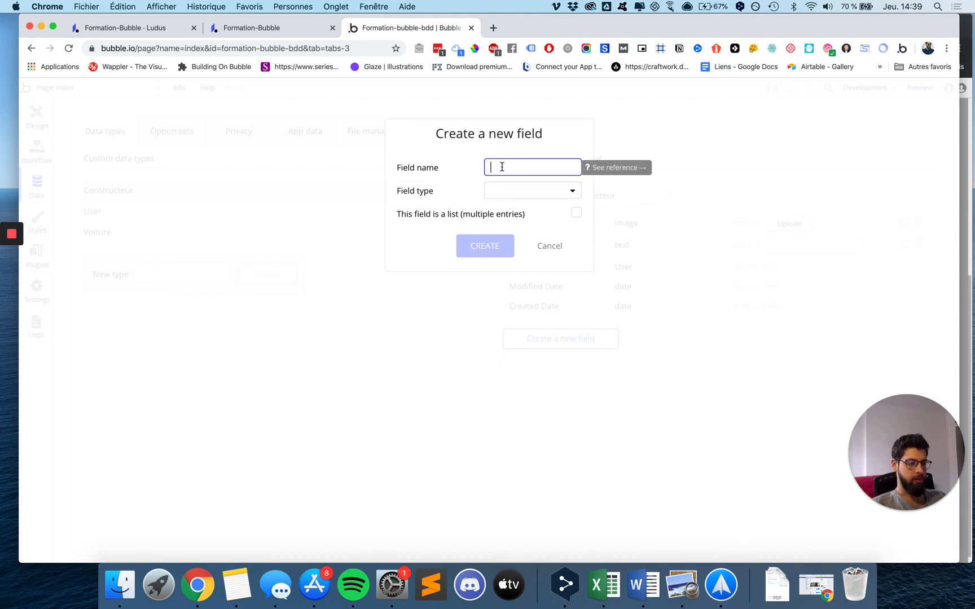
{"action": "left_click", "coordinate": [550, 247]}
{"action": "left_click", "coordinate": [561, 339]}
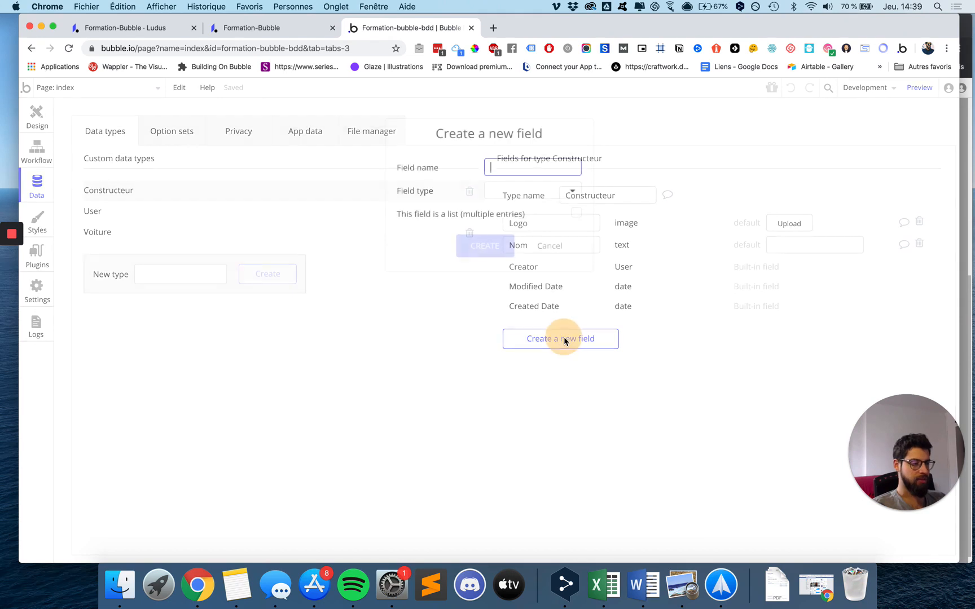
{"action": "left_click", "coordinate": [496, 191]}
{"action": "left_click", "coordinate": [496, 168]}
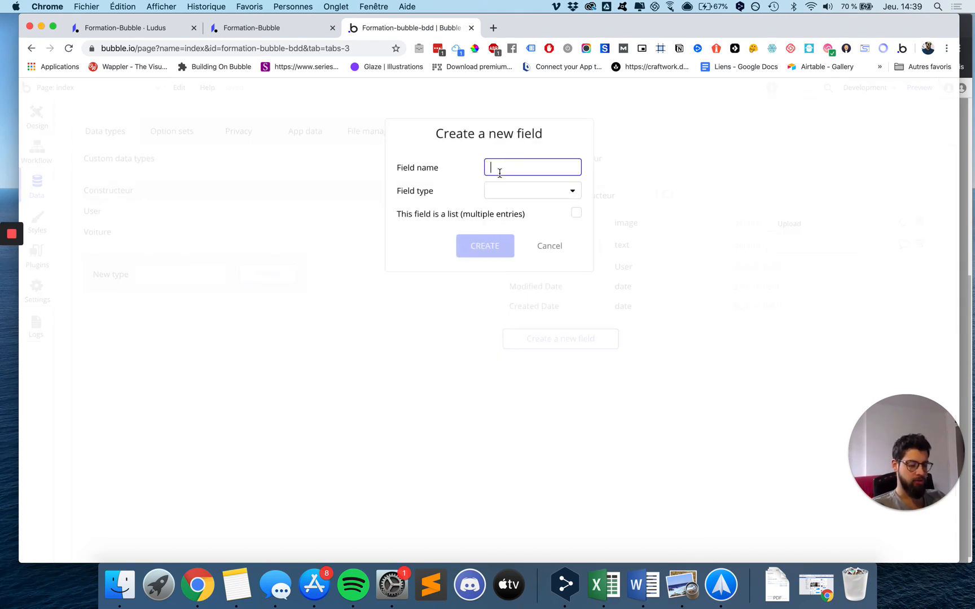
{"action": "type", "text": "M"}
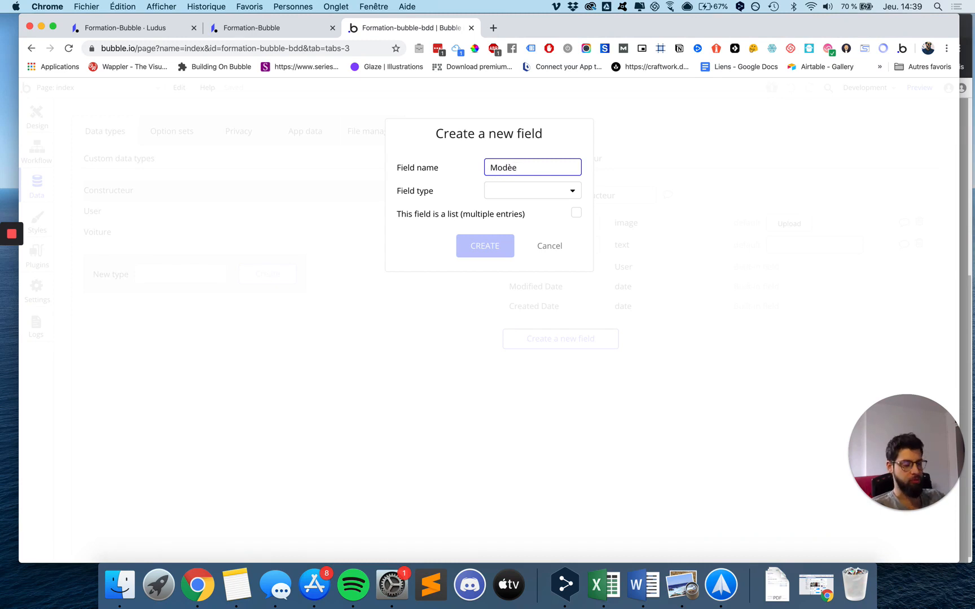
{"action": "type", "text": "odèle"}
{"action": "left_click", "coordinate": [508, 191]}
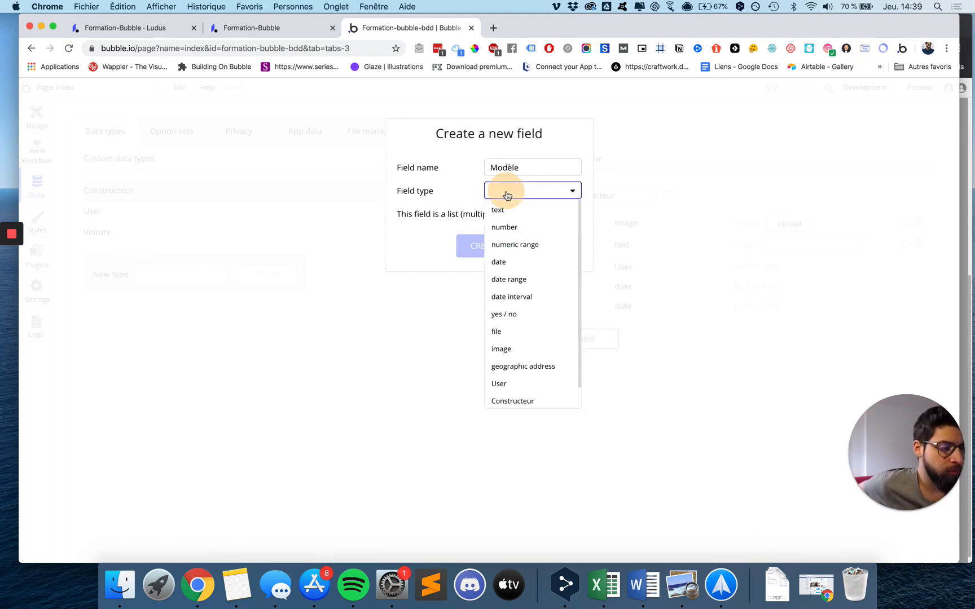
{"action": "scroll", "coordinate": [525, 333], "scroll_direction": "down", "scroll_amount": 1}
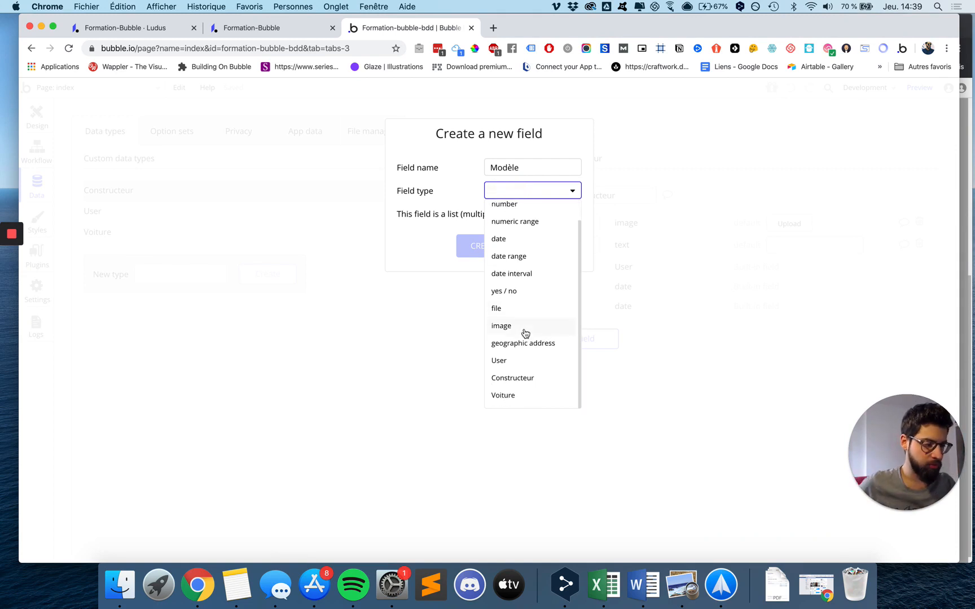
{"action": "left_click", "coordinate": [509, 397]}
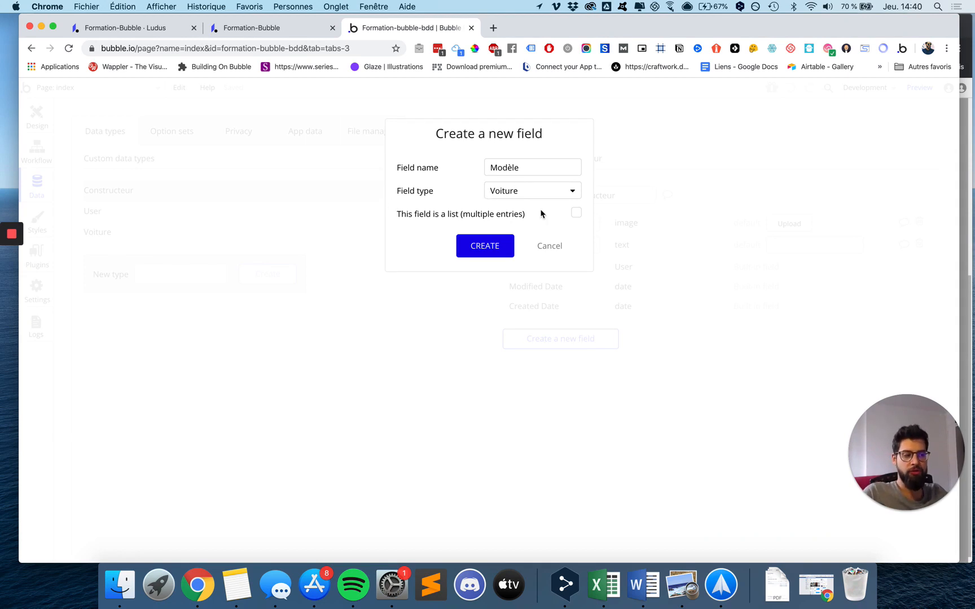
{"action": "left_click", "coordinate": [579, 218]}
{"action": "left_click", "coordinate": [499, 249]}
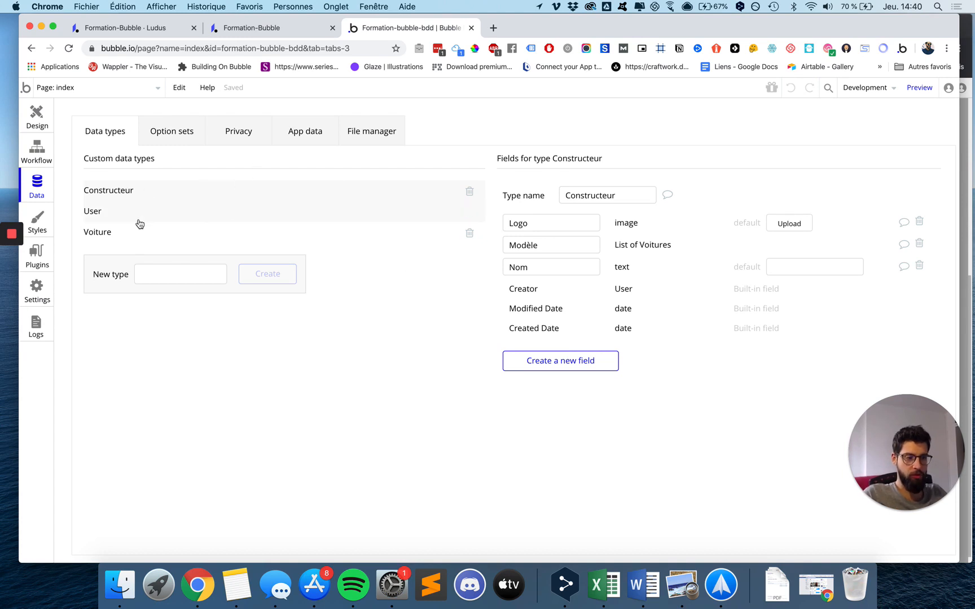
Add a field named Constructeur to the Voiture type, using the Constructeur type without multiple entries
{"action": "left_click", "coordinate": [124, 233]}
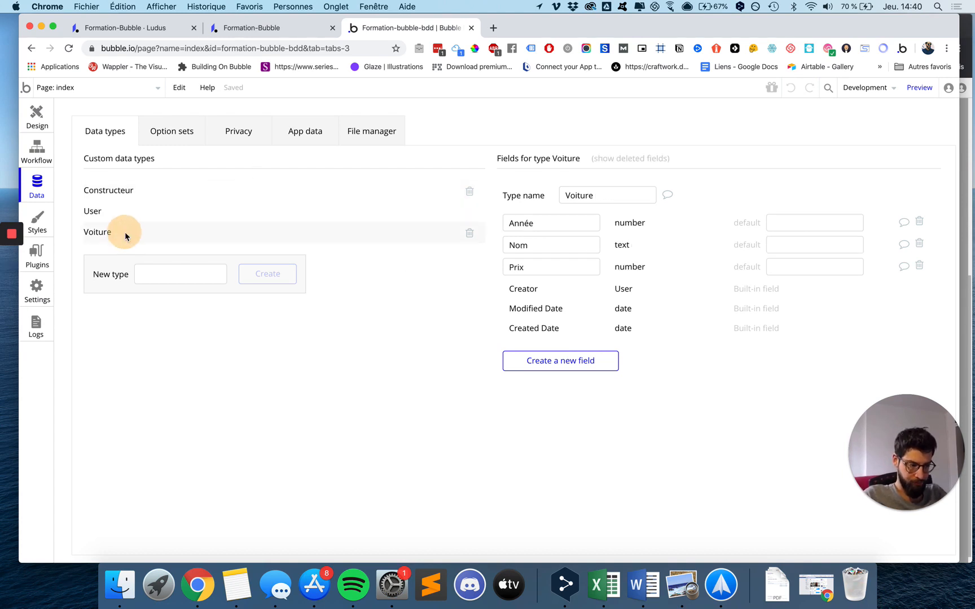
{"action": "left_click", "coordinate": [131, 190]}
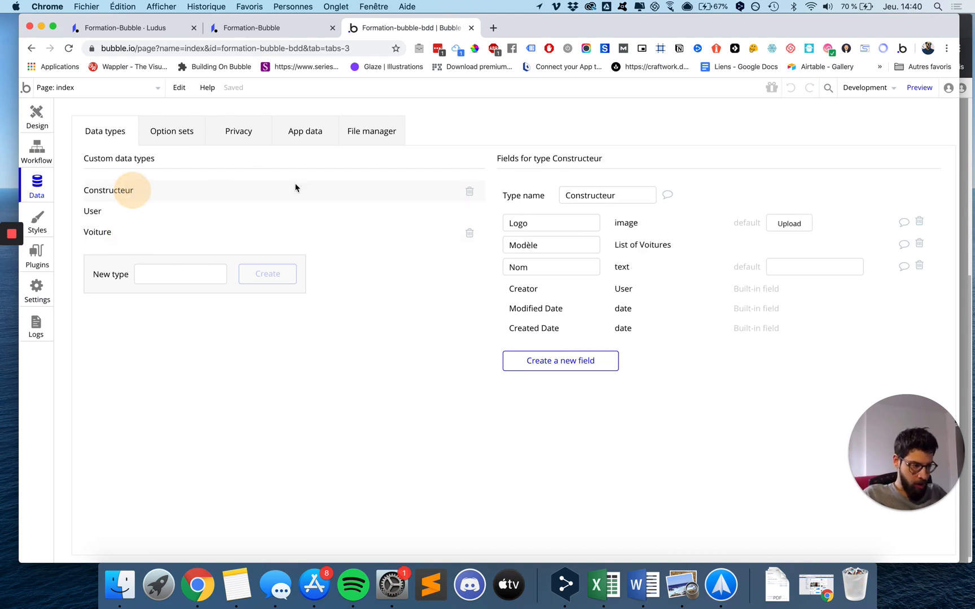
{"action": "left_click", "coordinate": [156, 231]}
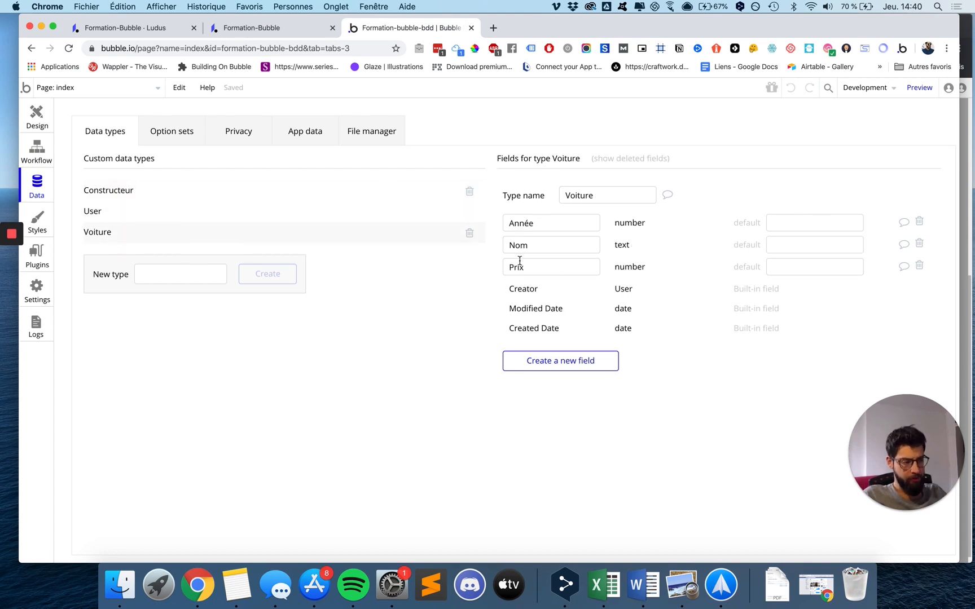
{"action": "left_click", "coordinate": [560, 375]}
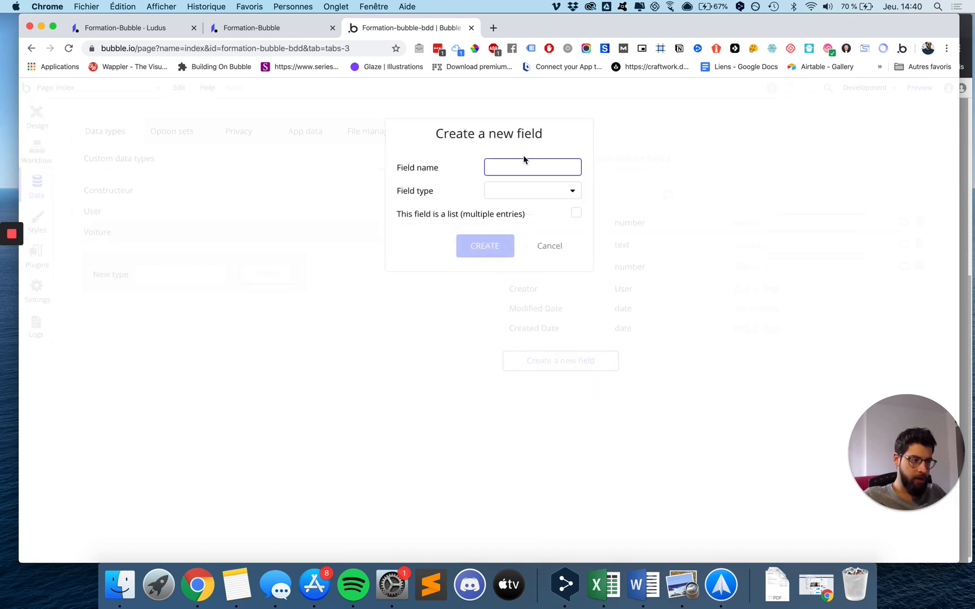
{"action": "type", "text": "Constructeur"}
{"action": "left_click", "coordinate": [505, 193]}
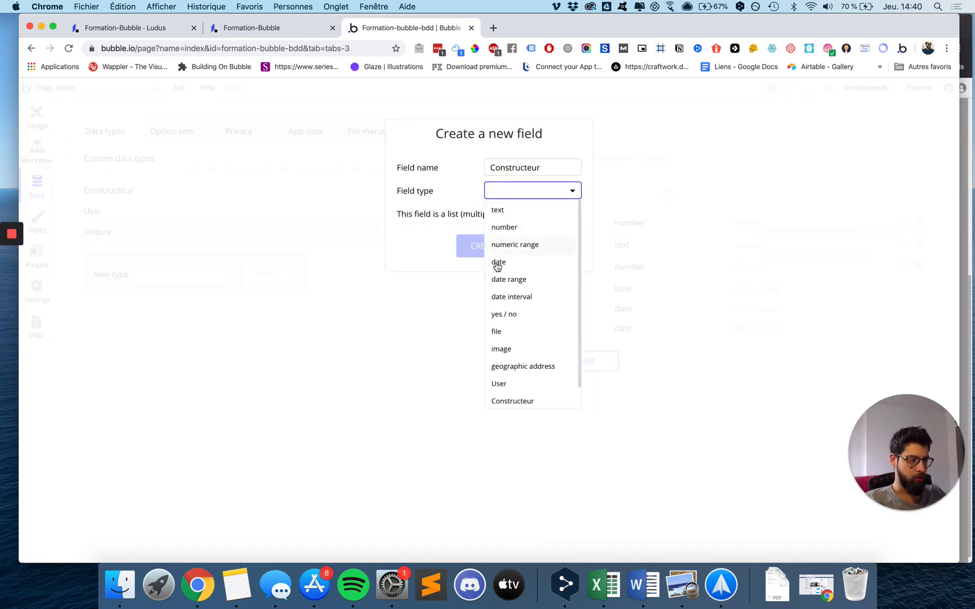
{"action": "scroll", "coordinate": [501, 263], "scroll_direction": "down", "scroll_amount": 1}
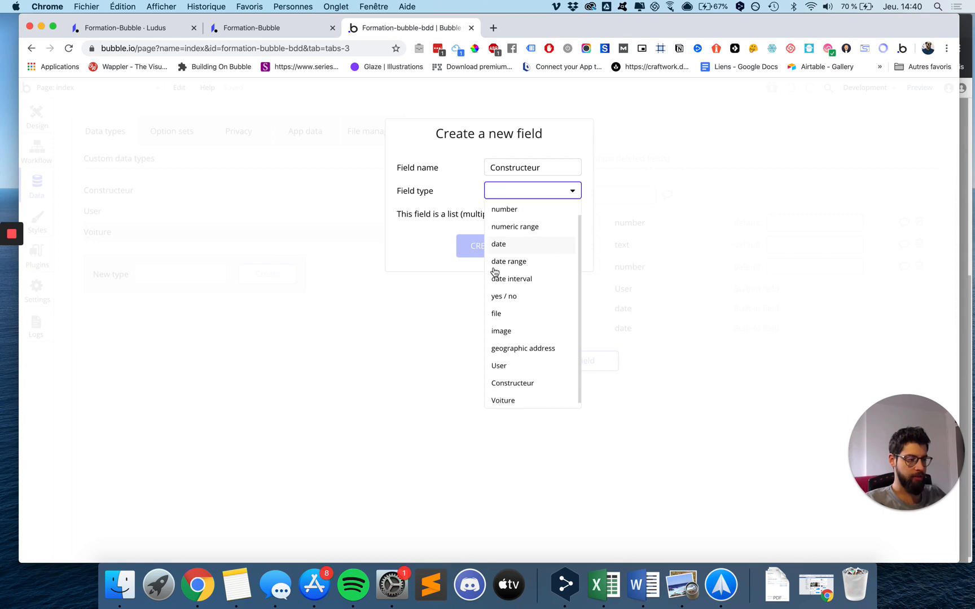
{"action": "left_click", "coordinate": [506, 379]}
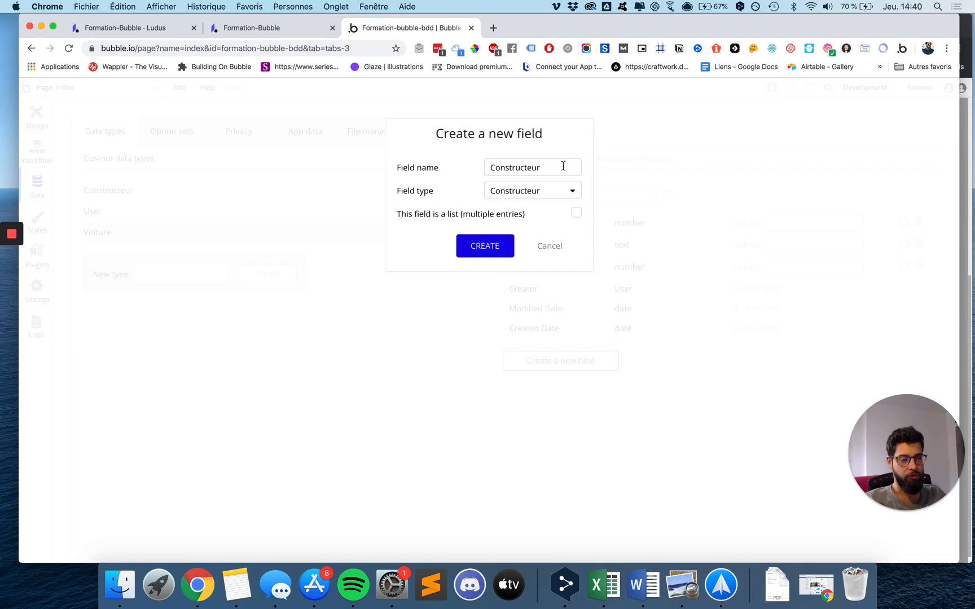
{"action": "left_click", "coordinate": [483, 247]}
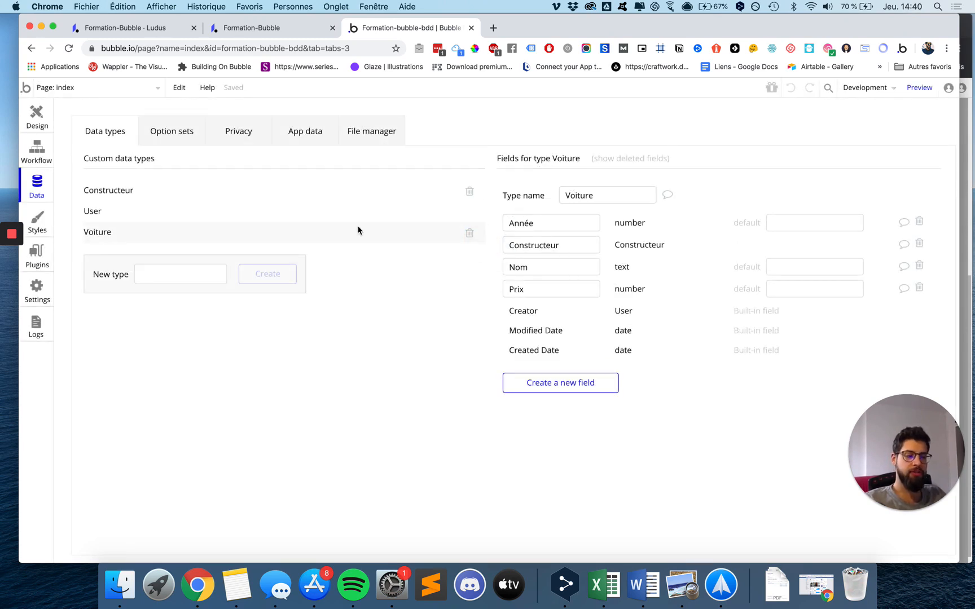
Review the Constructeur type's fields and inspect the Constructeur field in the Scenic entry of All Voitures without saving
{"action": "left_click", "coordinate": [770, 222]}
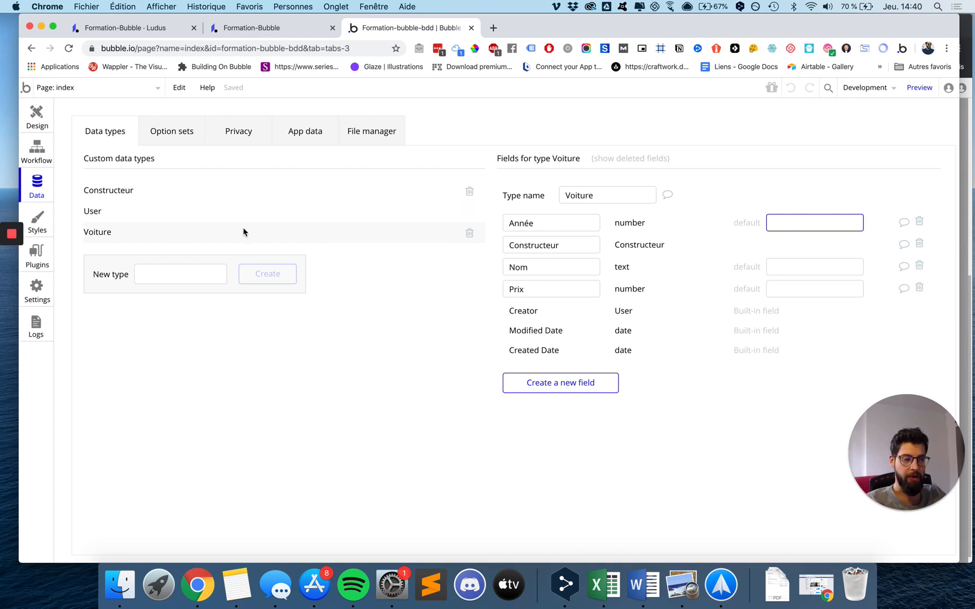
{"action": "left_click", "coordinate": [224, 196]}
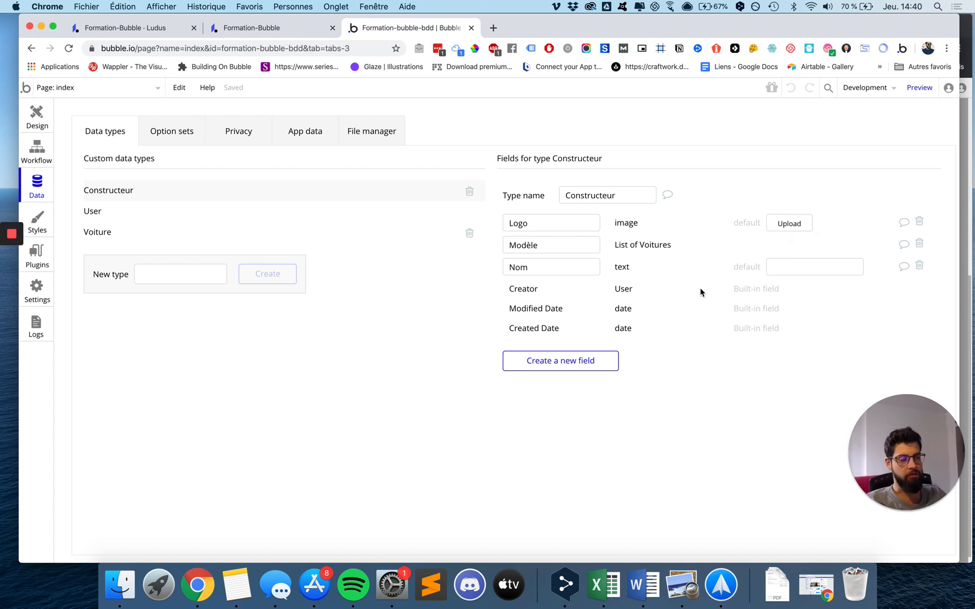
{"action": "left_click", "coordinate": [321, 143]}
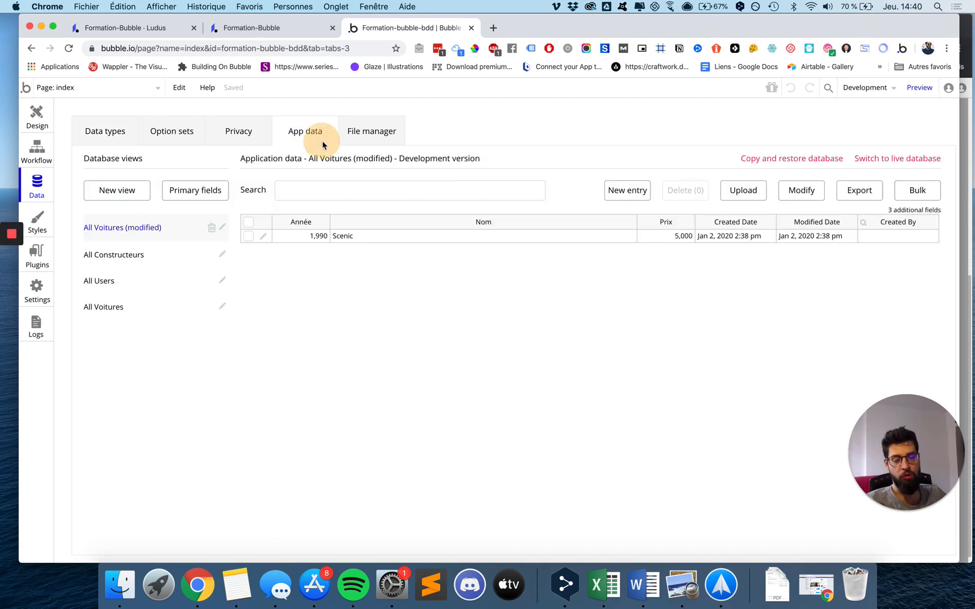
{"action": "left_click", "coordinate": [112, 307]}
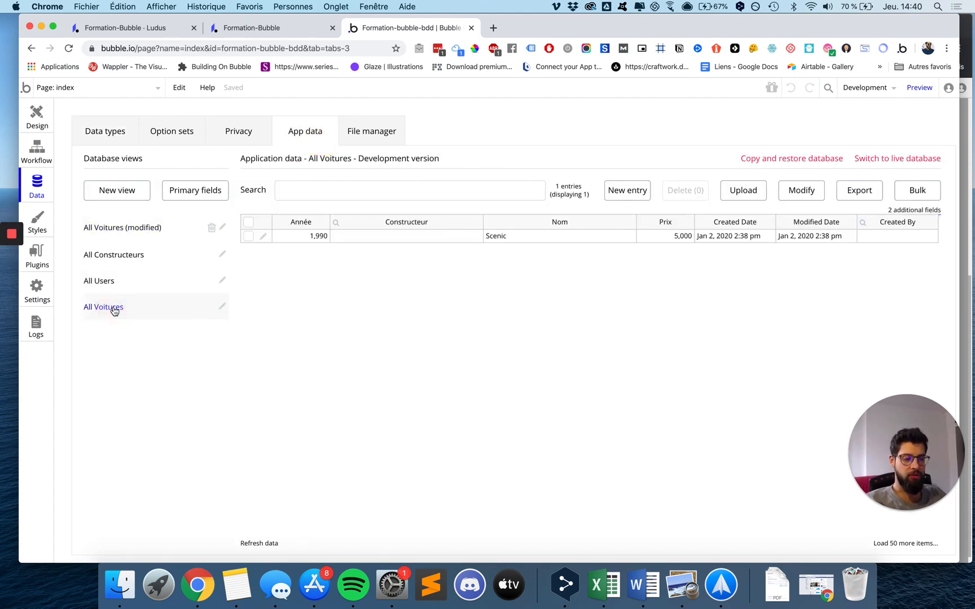
{"action": "left_click", "coordinate": [263, 237]}
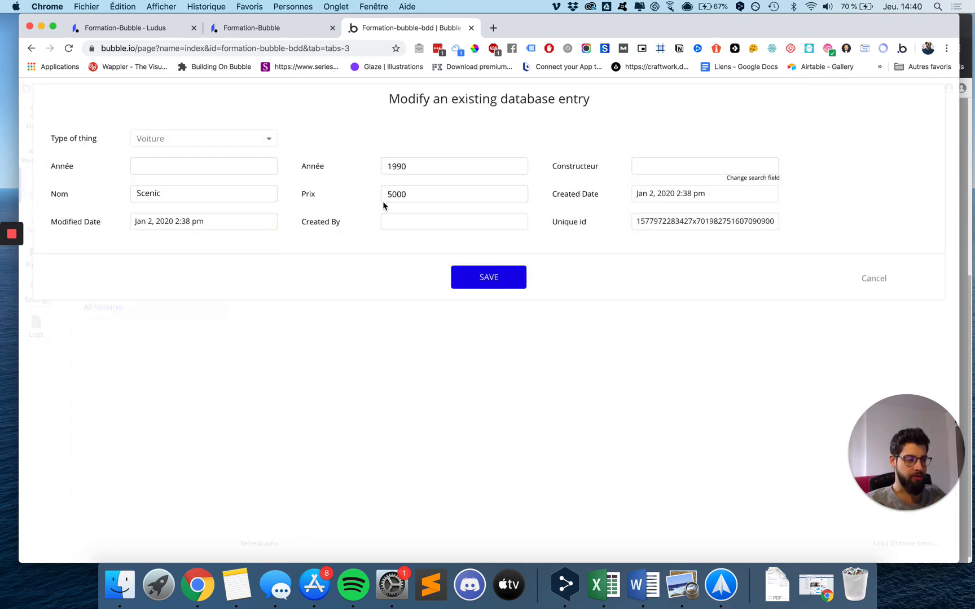
{"action": "left_click", "coordinate": [688, 160]}
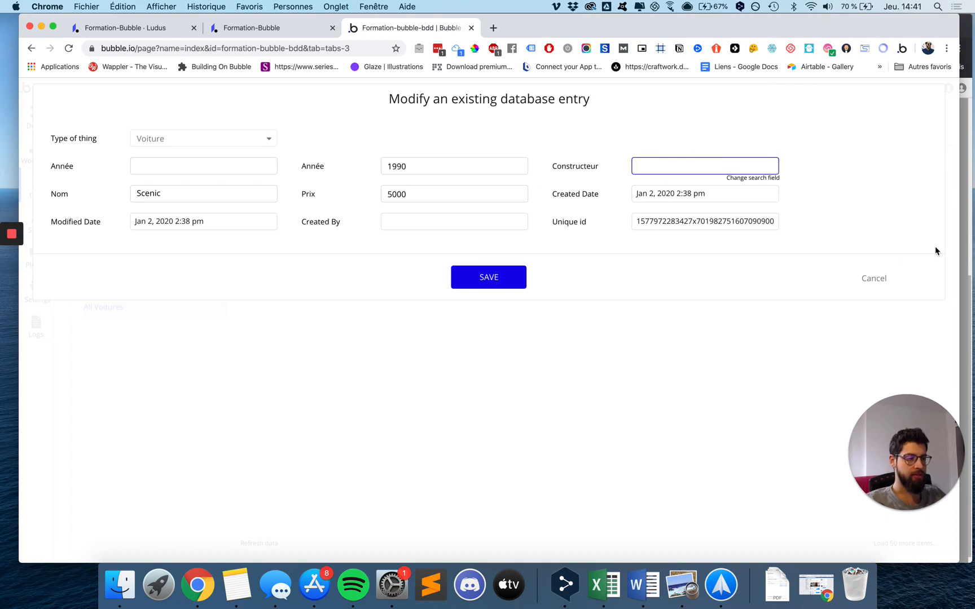
{"action": "left_click", "coordinate": [874, 278]}
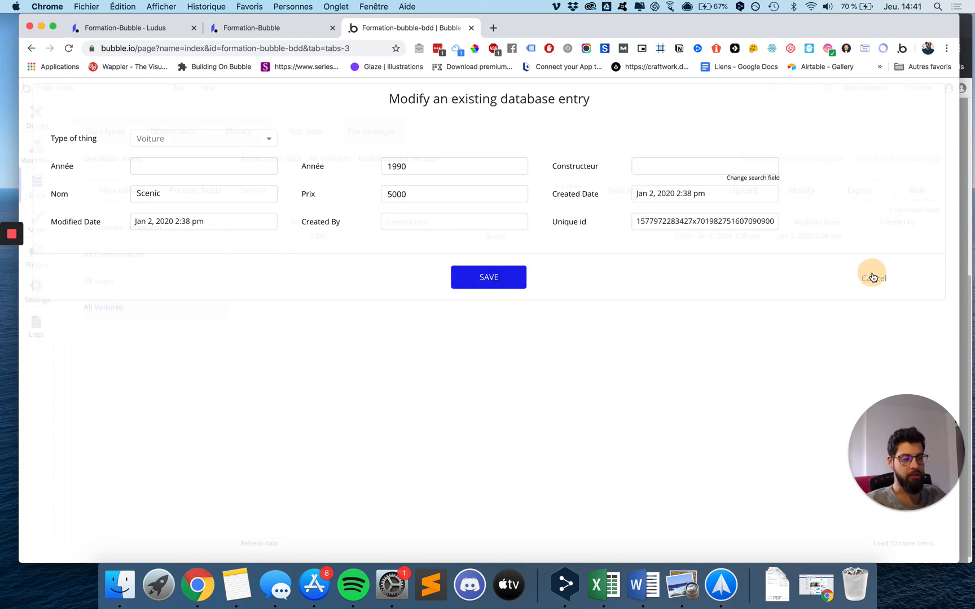
Start a new database entry in All Constructeurs and set its Nom to Renault
{"action": "left_click", "coordinate": [131, 255]}
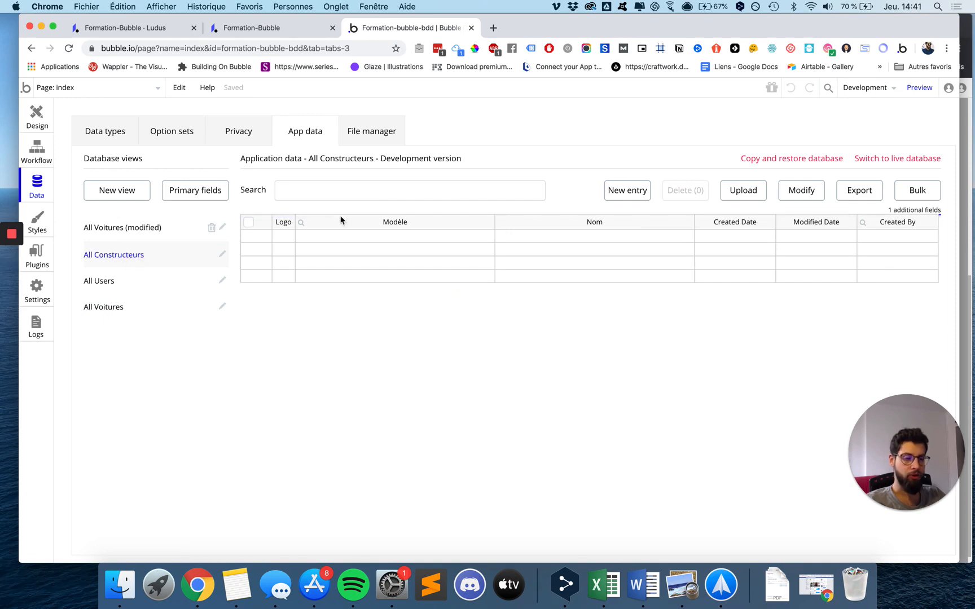
{"action": "left_click", "coordinate": [621, 193]}
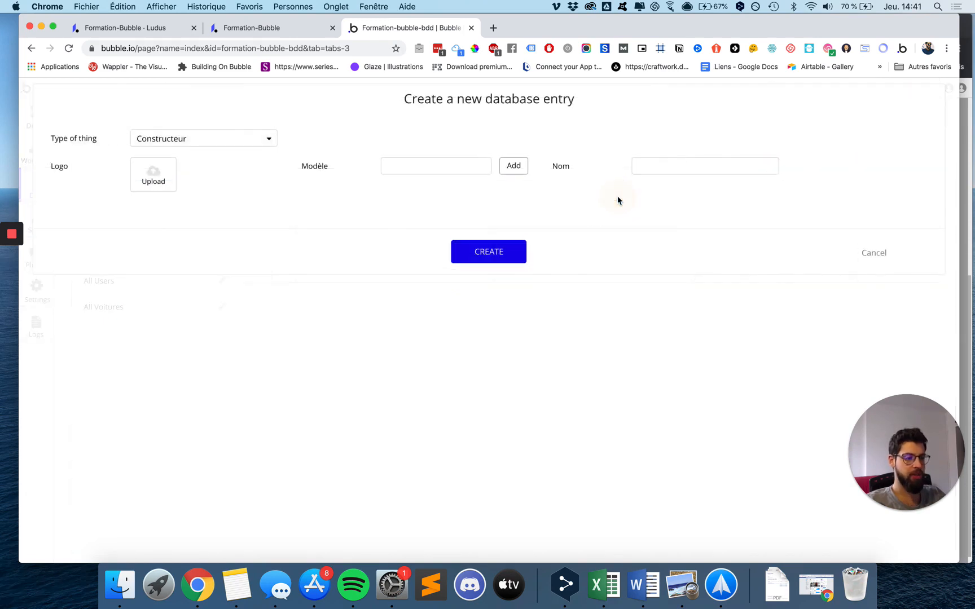
{"action": "left_click", "coordinate": [420, 166]}
{"action": "type", "text": "Cit"}
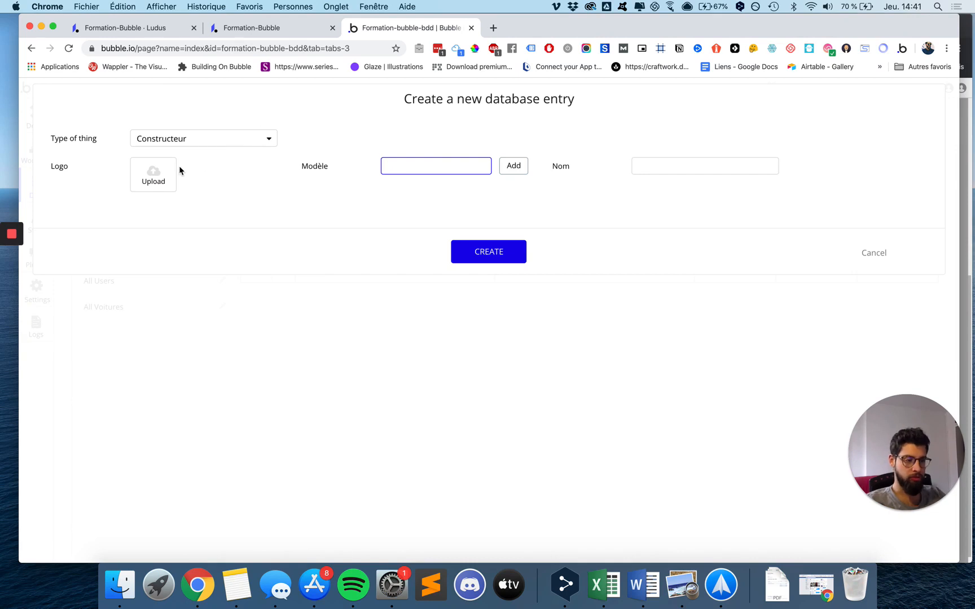
{"action": "left_click", "coordinate": [678, 164]}
{"action": "type", "text": "Renault"}
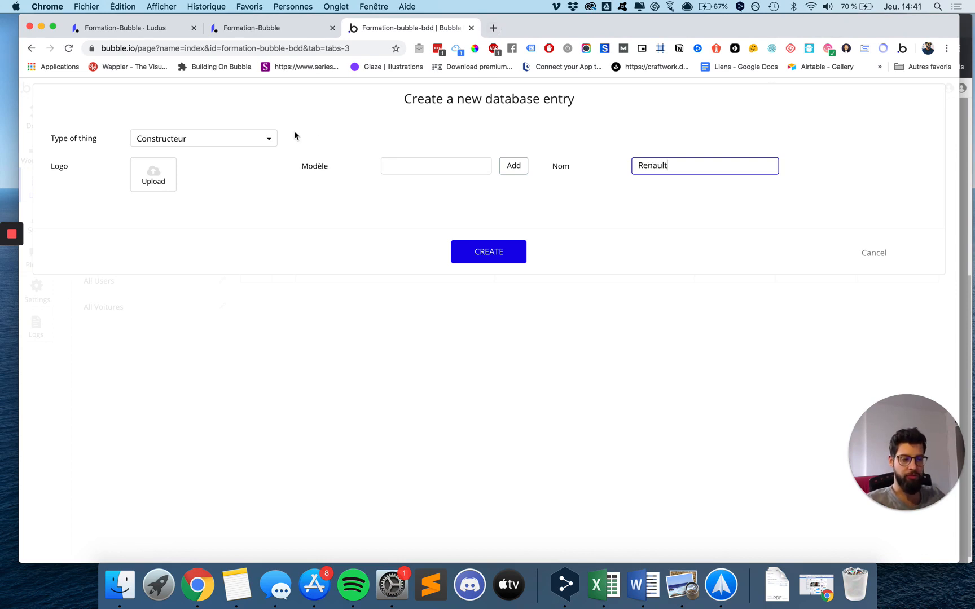
Search Google in a new browser tab for "logo renault" and show the image results
{"action": "left_click", "coordinate": [493, 27]}
{"action": "type", "text": "logo renault"}
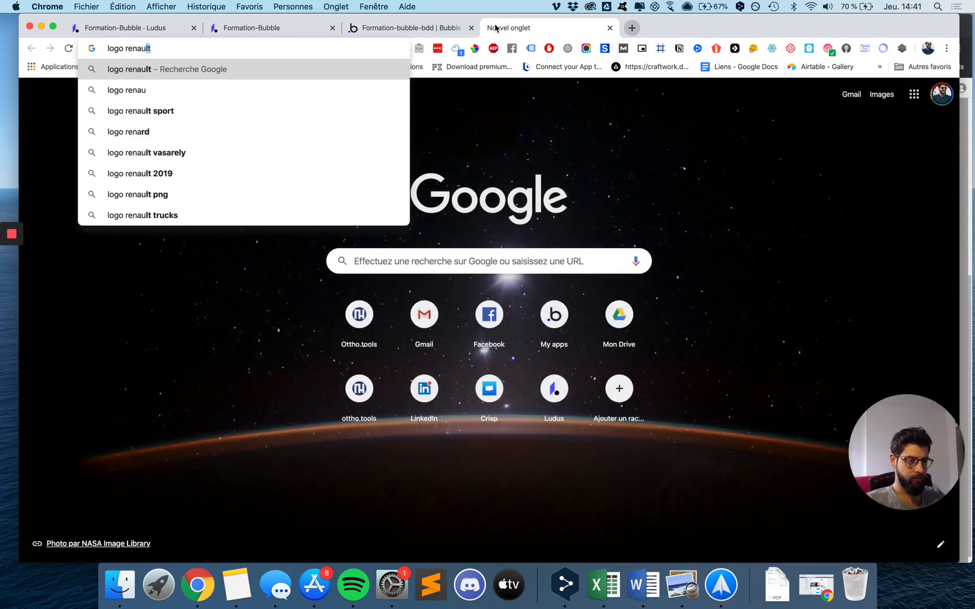
{"action": "key", "text": "Return"}
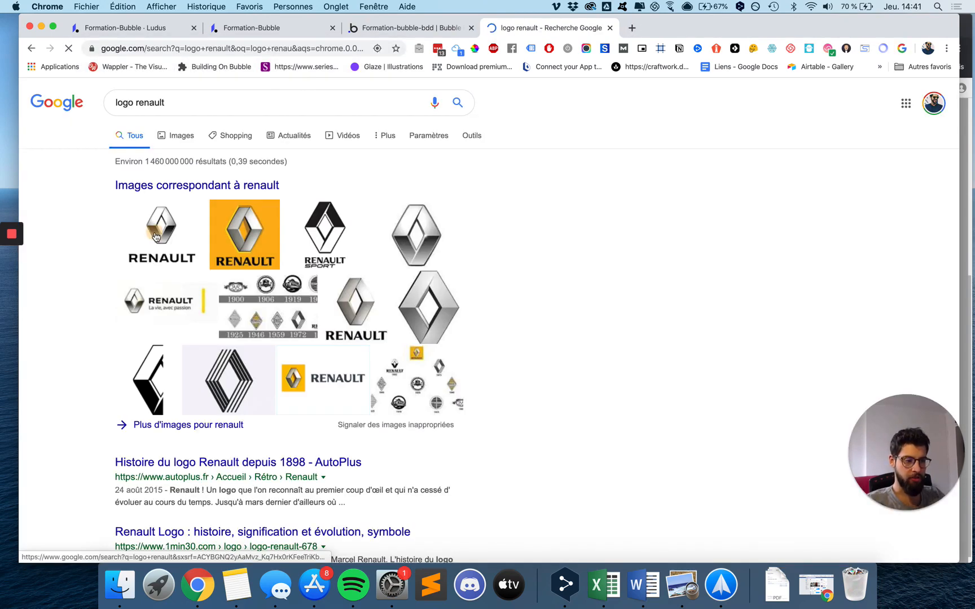
{"action": "left_click", "coordinate": [156, 236]}
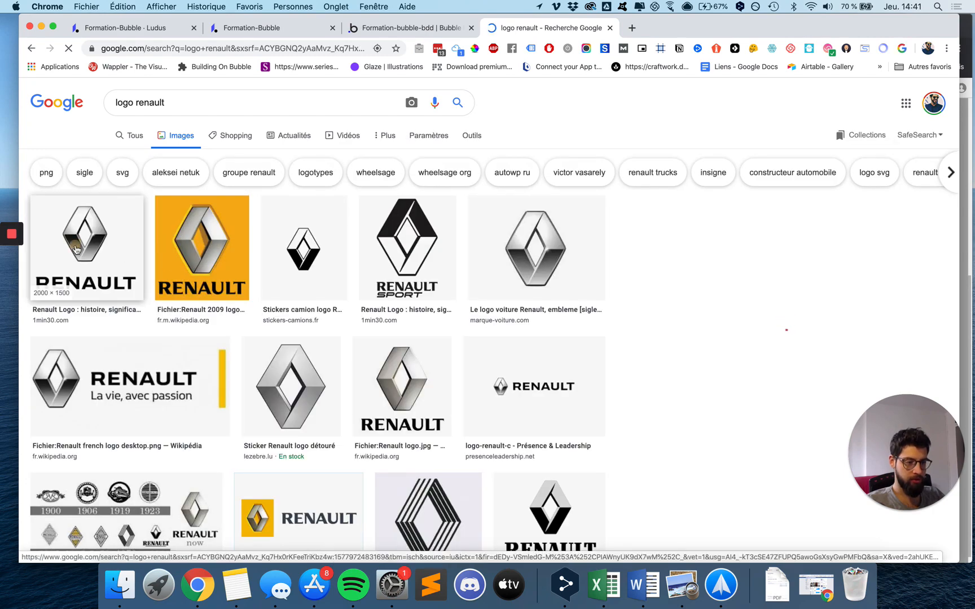
Save the first Renault logo image result as Symbole-Renault in JPEG format to the Formation-Bubble folder
{"action": "left_click", "coordinate": [79, 245]}
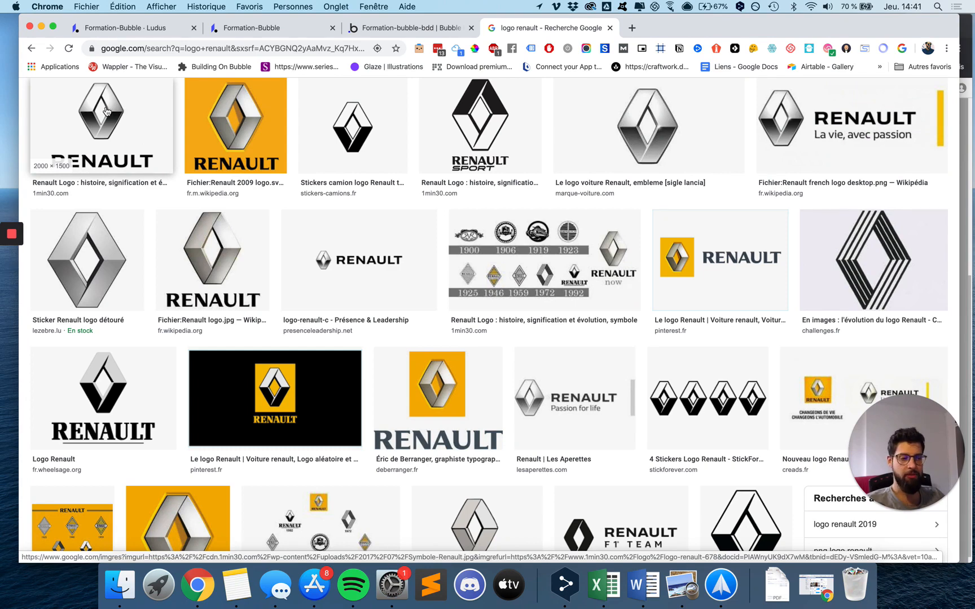
{"action": "left_click", "coordinate": [124, 110]}
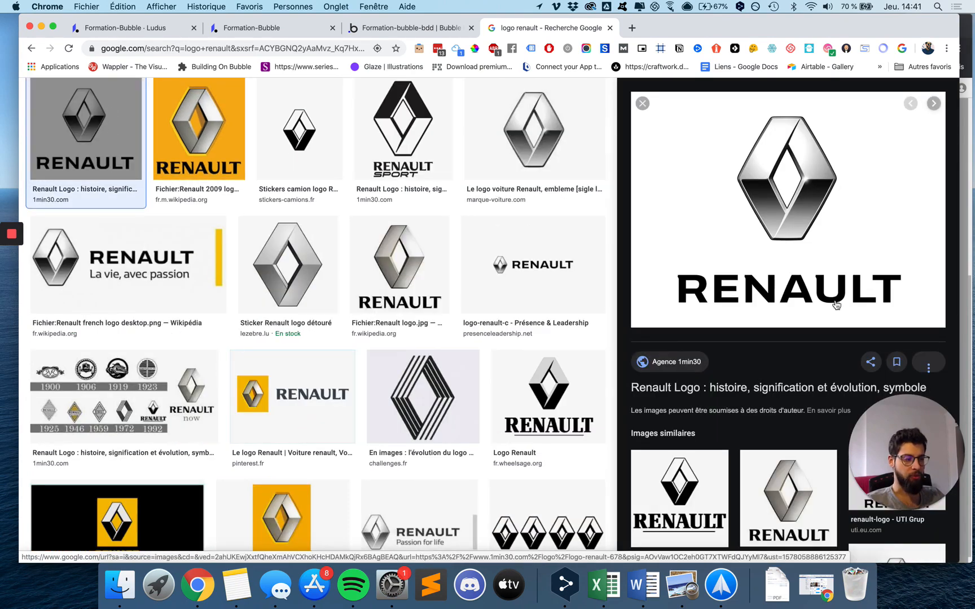
{"action": "right_click", "coordinate": [766, 222]}
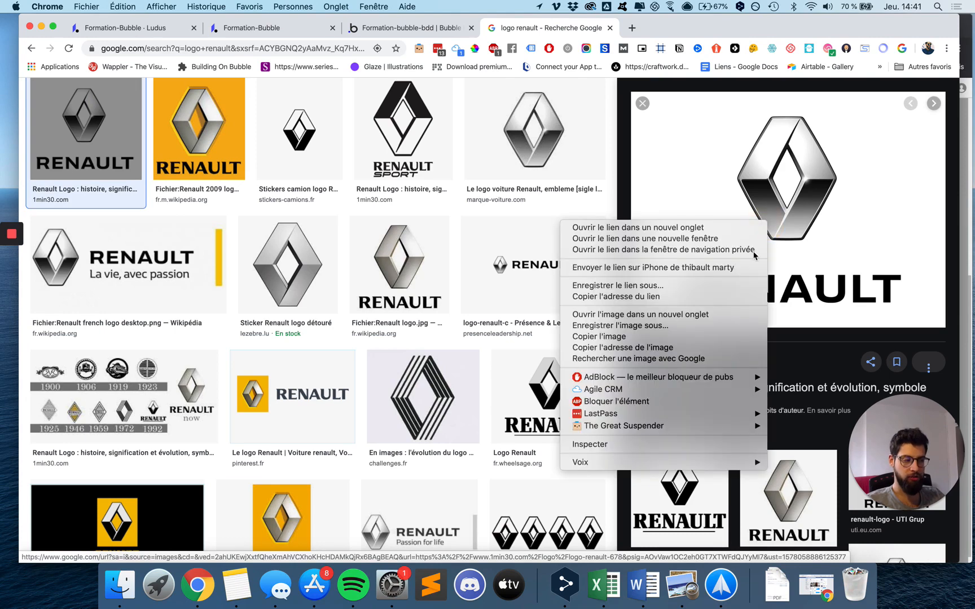
{"action": "left_click", "coordinate": [650, 326]}
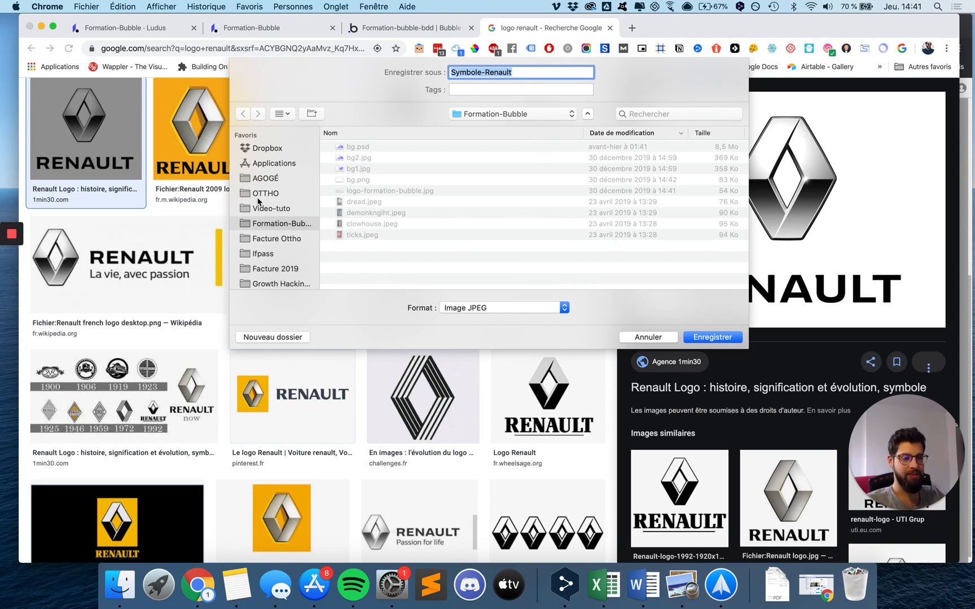
{"action": "left_click", "coordinate": [713, 338]}
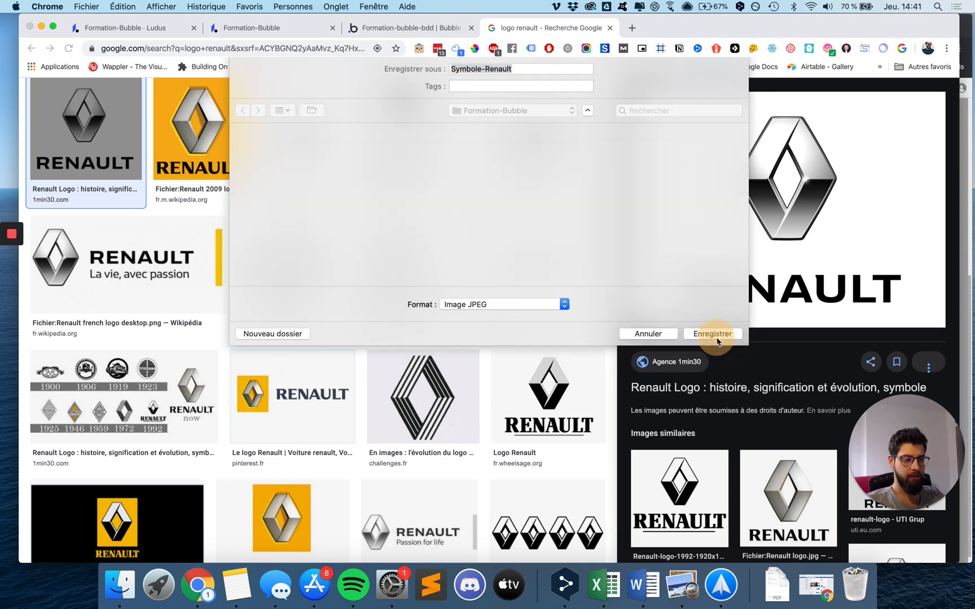
Return to the Bubble database entry and upload Symbole-Renault.jpg from the Formation-Bubble folder as its Logo
{"action": "left_click", "coordinate": [426, 32]}
{"action": "left_click", "coordinate": [156, 169]}
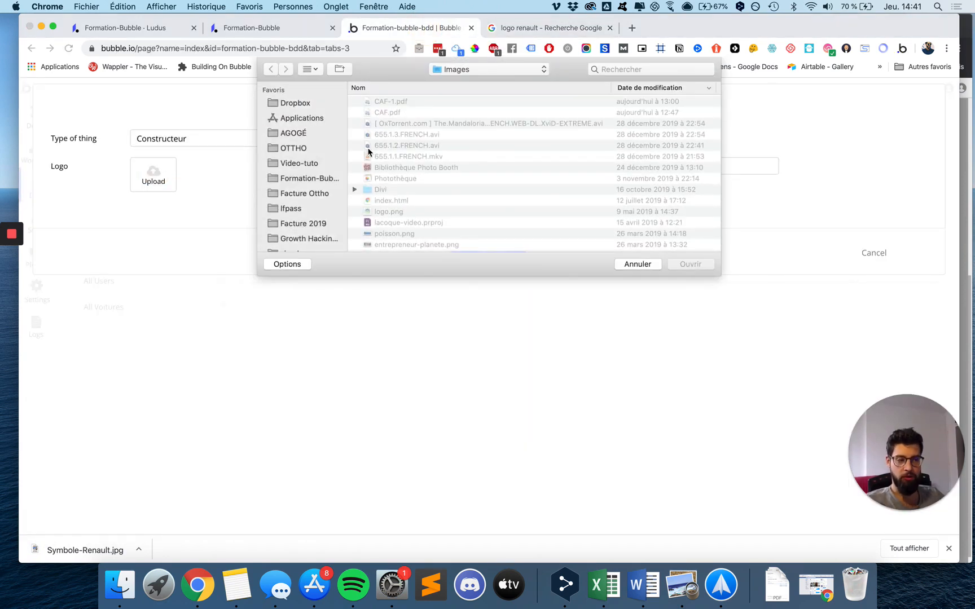
{"action": "left_click", "coordinate": [299, 163]}
{"action": "left_click", "coordinate": [310, 179]}
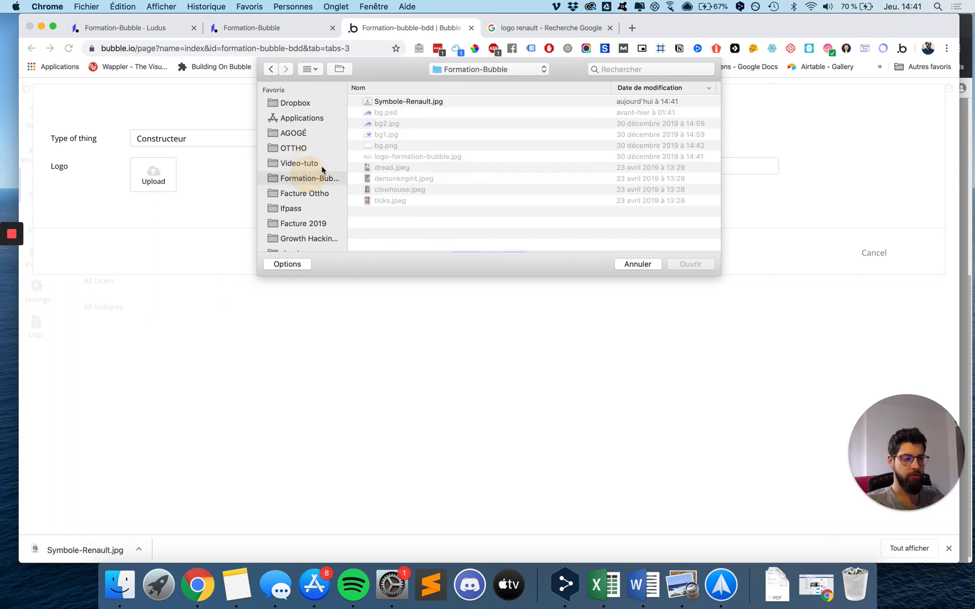
{"action": "left_click", "coordinate": [404, 102]}
{"action": "left_click", "coordinate": [693, 264]}
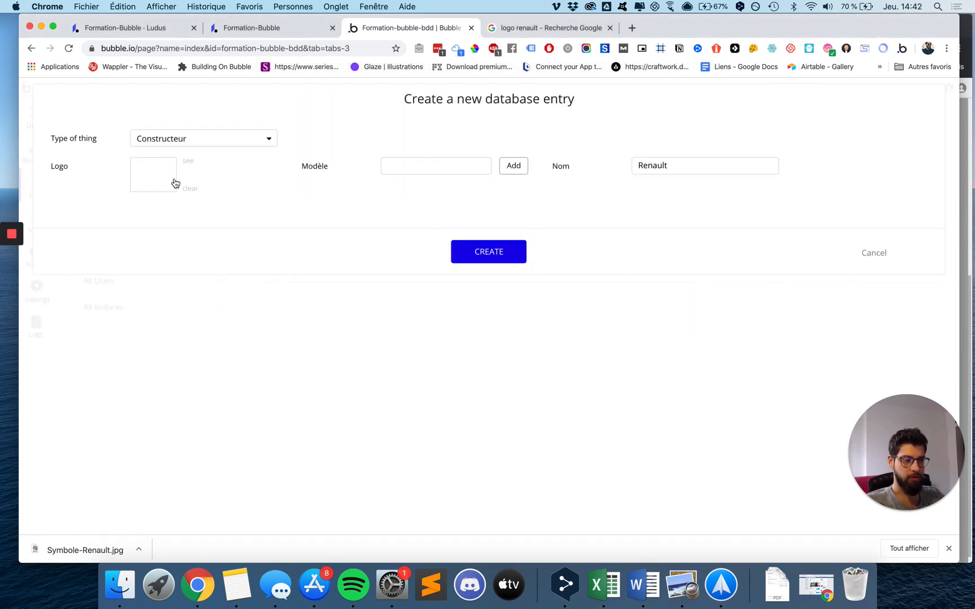
Try to add Scenic as a Modèle of the new Renault entry
{"action": "left_click", "coordinate": [441, 163]}
{"action": "left_click", "coordinate": [505, 168]}
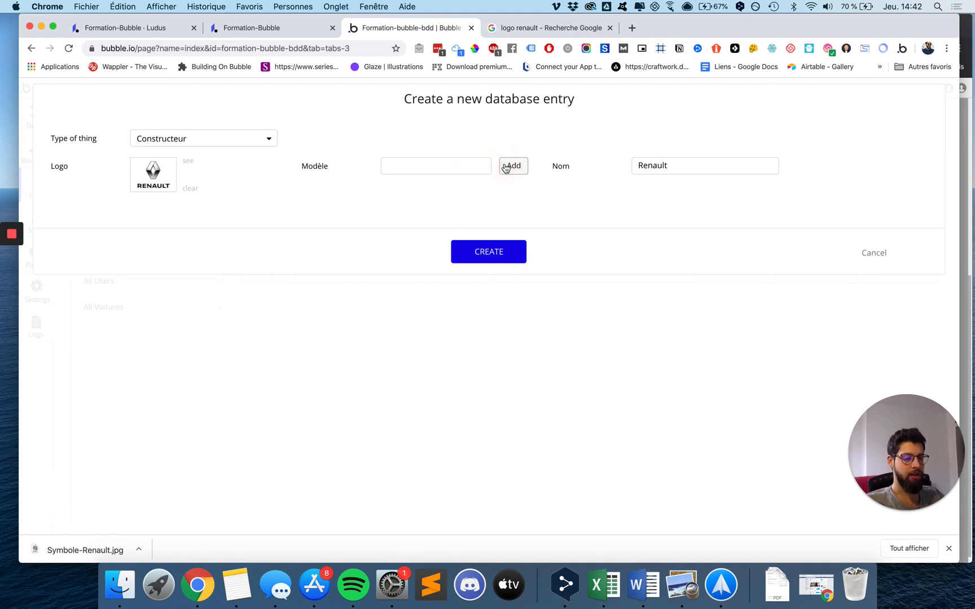
{"action": "left_click", "coordinate": [464, 163]}
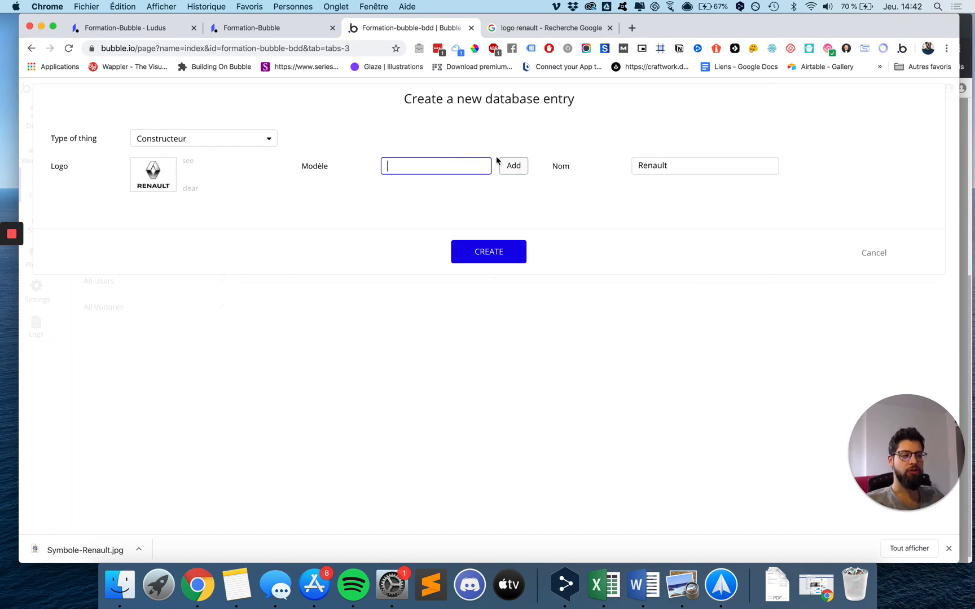
{"action": "left_click", "coordinate": [449, 167]}
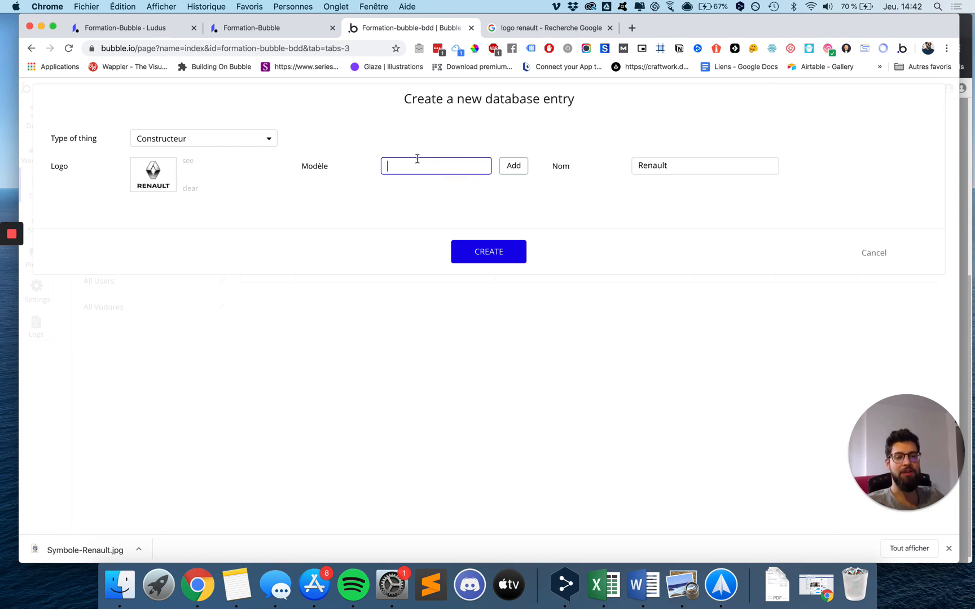
{"action": "type", "text": "Scenic"}
{"action": "left_click", "coordinate": [512, 165]}
{"action": "left_click", "coordinate": [450, 160]}
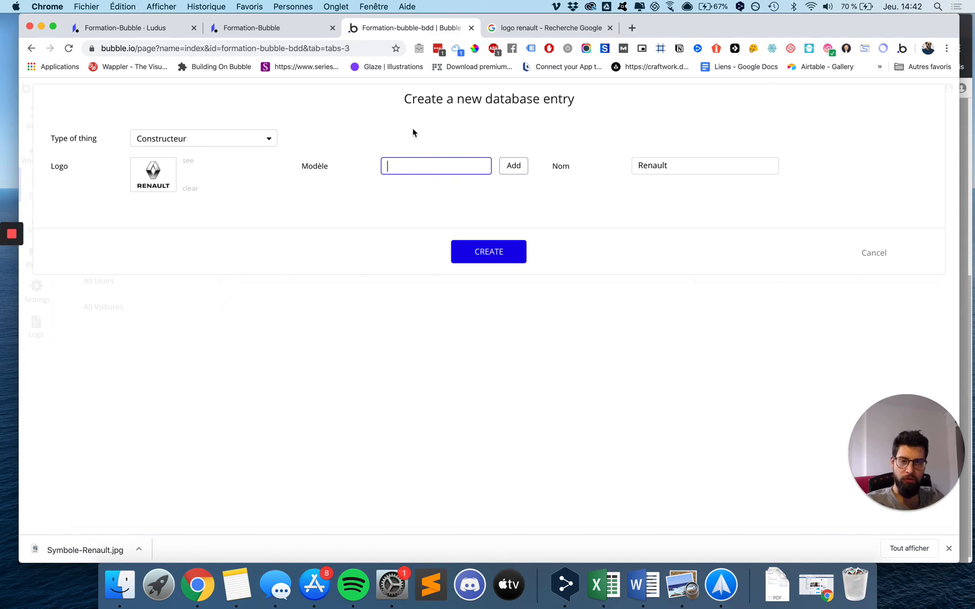
Create the Renault Constructeur entry and dismiss the creation message
{"action": "left_click", "coordinate": [492, 259]}
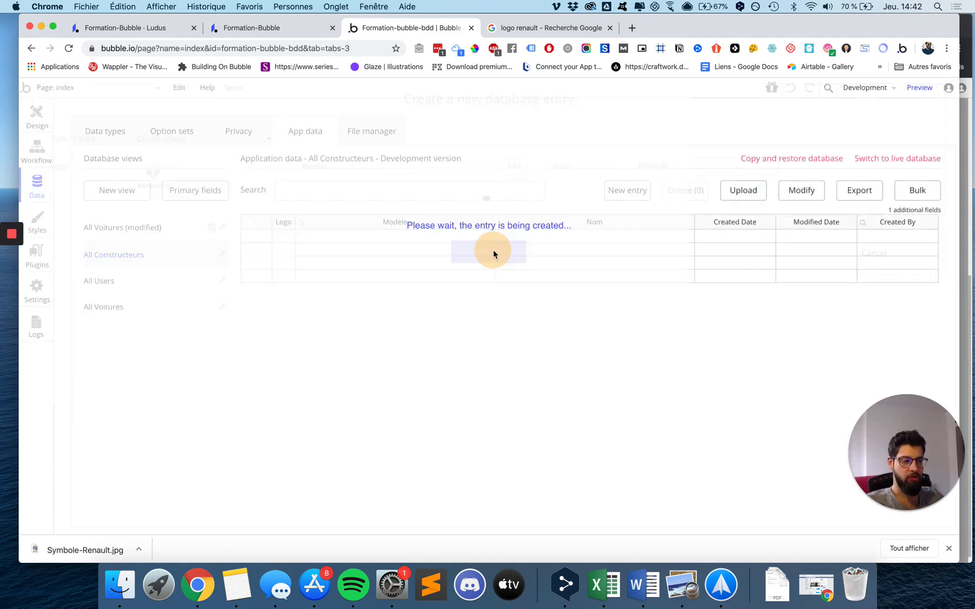
{"action": "left_click", "coordinate": [489, 224]}
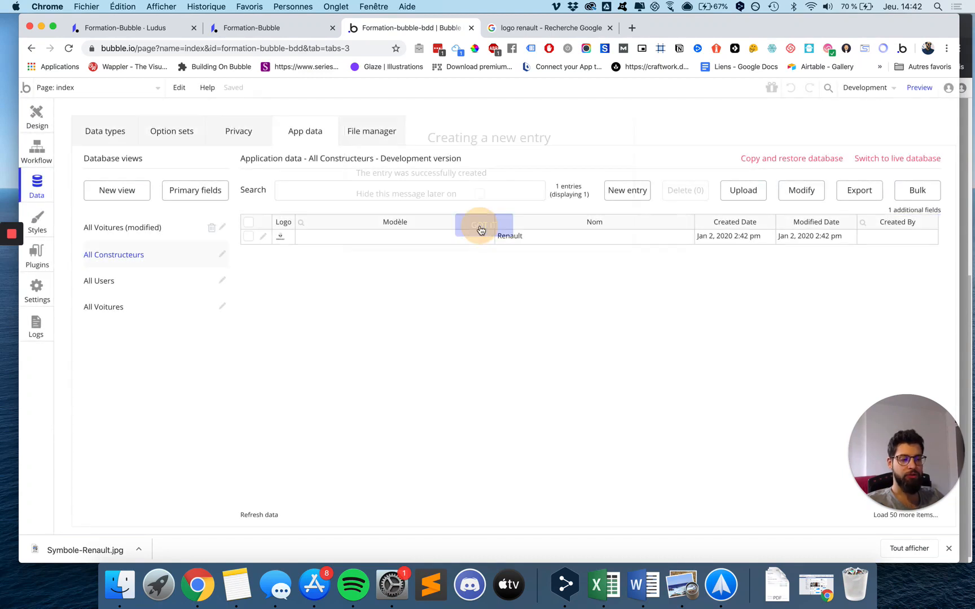
Review All Constructeurs and open the Scenic entry in All Voitures for editing
{"action": "left_click", "coordinate": [104, 308]}
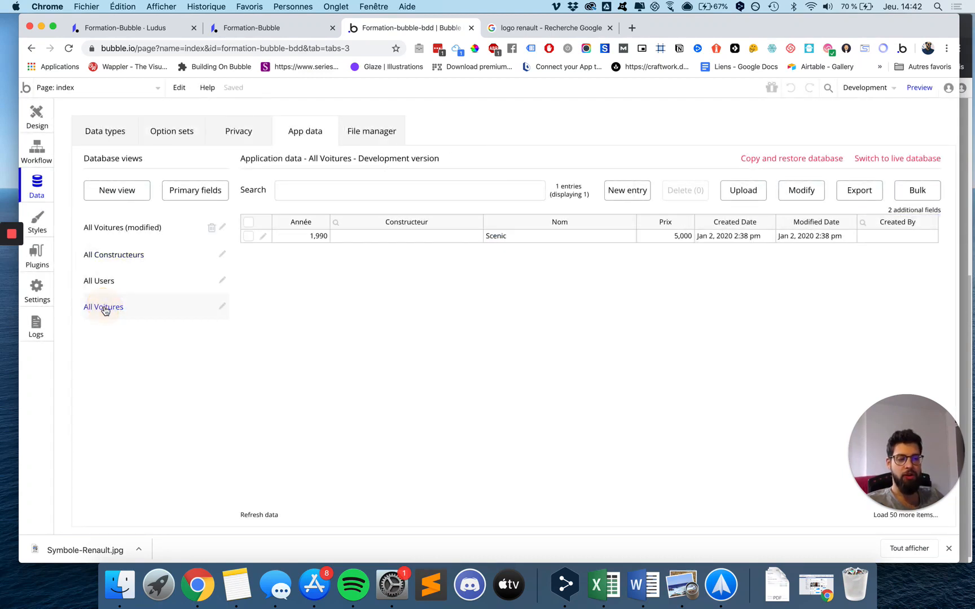
{"action": "left_click", "coordinate": [109, 257]}
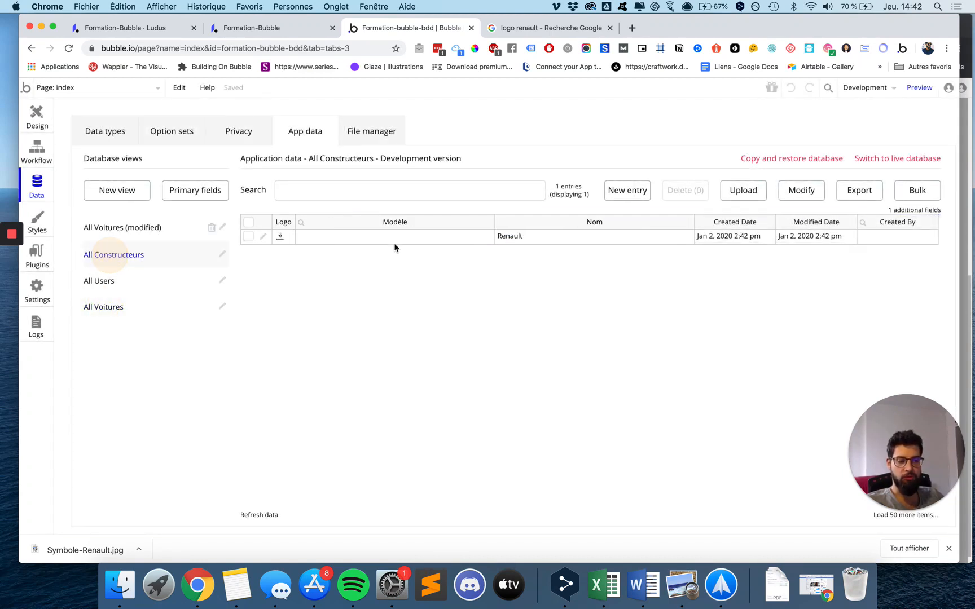
{"action": "left_click", "coordinate": [115, 310]}
{"action": "left_click", "coordinate": [263, 236]}
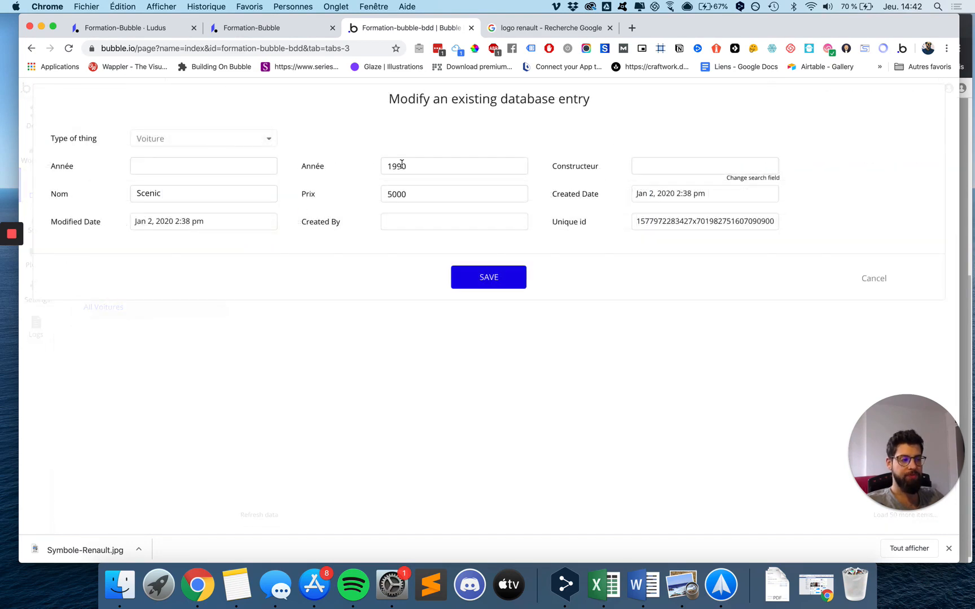
Look at the primary display fields without saving and try random text in the Scenic entry's Constructeur field
{"action": "left_click", "coordinate": [741, 178]}
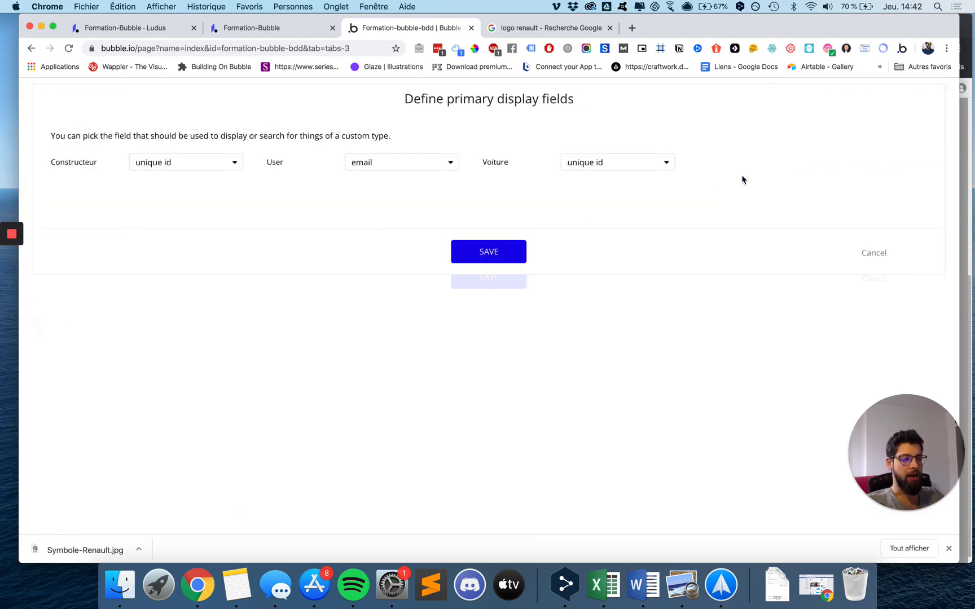
{"action": "left_click", "coordinate": [874, 253]}
{"action": "left_click", "coordinate": [712, 166]}
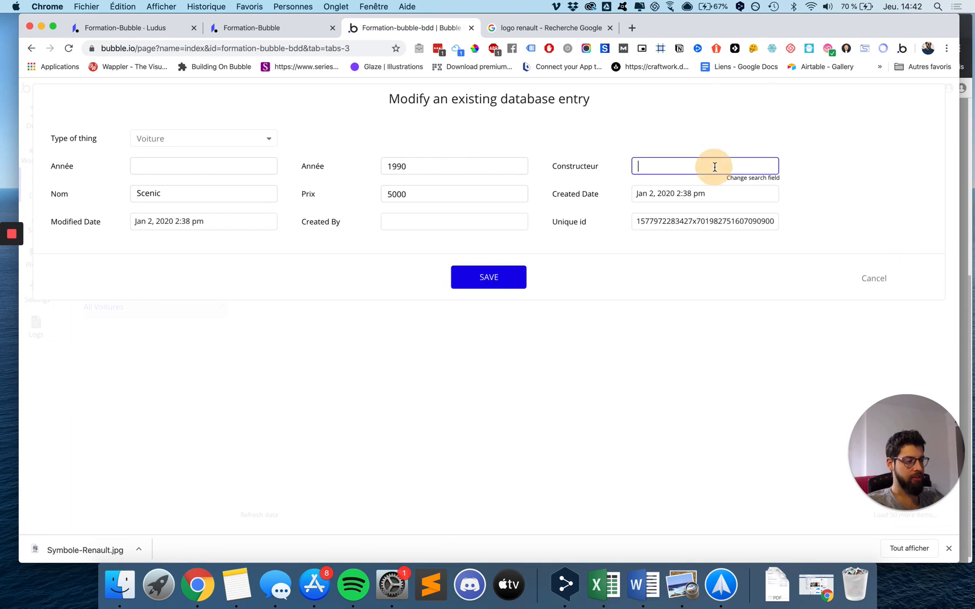
{"action": "type", "text": "eeeee"}
{"action": "key", "text": "BackSpace"}
{"action": "key", "text": "BackSpace"}
{"action": "key", "text": "BackSpace"}
{"action": "key", "text": "BackSpace"}
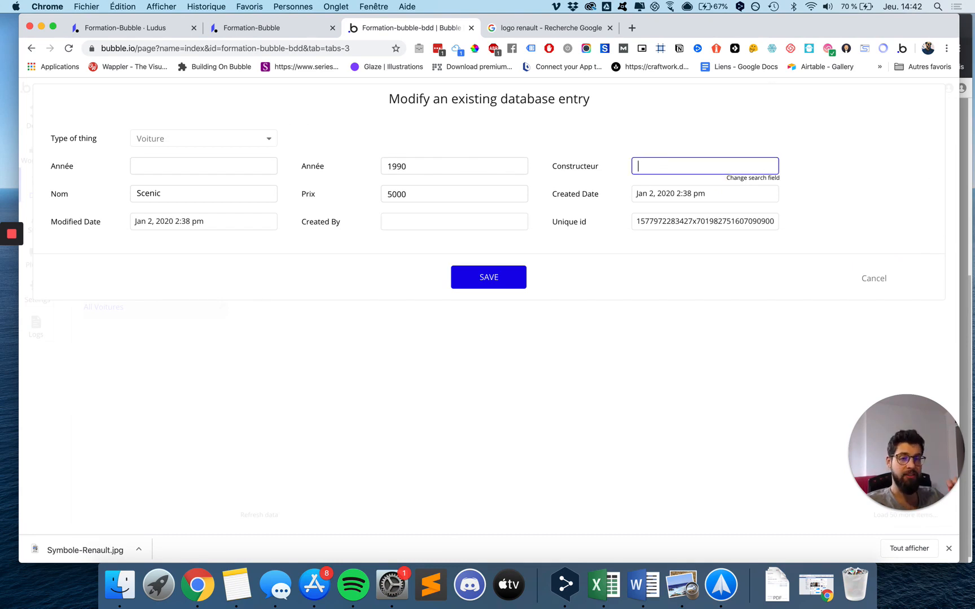
Set the primary display field of the Constructeur type to Nom and save it
{"action": "left_click", "coordinate": [755, 178]}
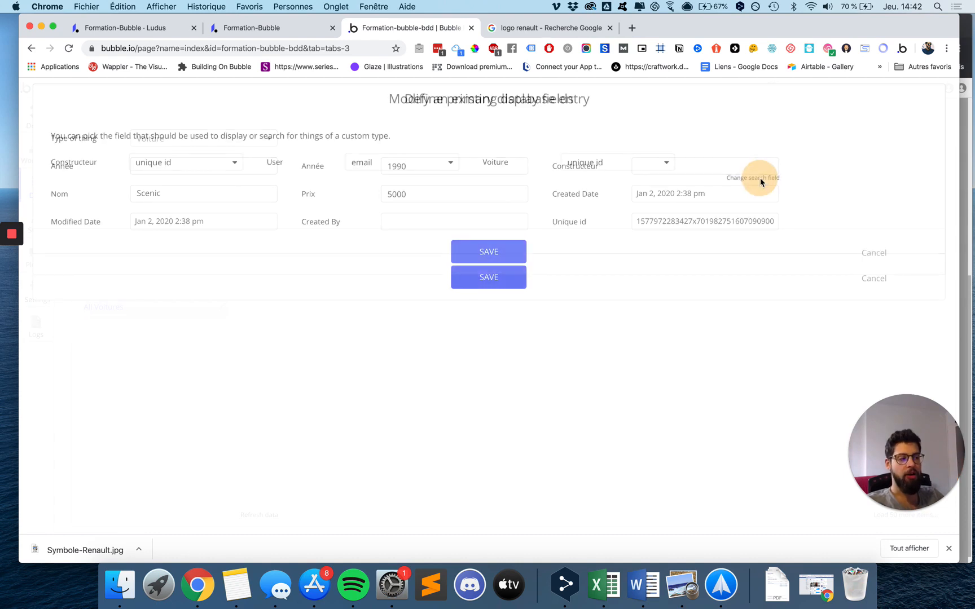
{"action": "left_click", "coordinate": [207, 163]}
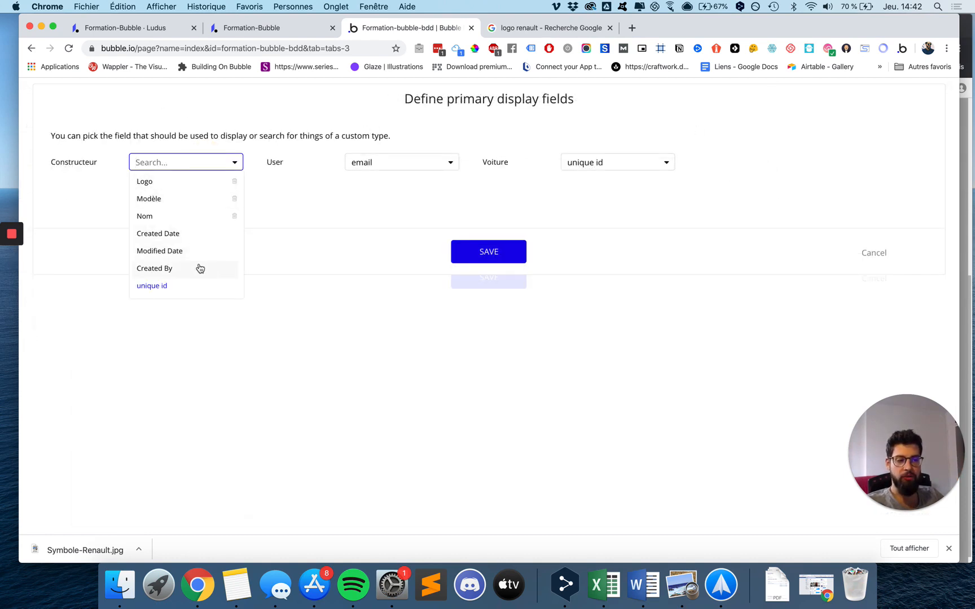
{"action": "left_click", "coordinate": [152, 216]}
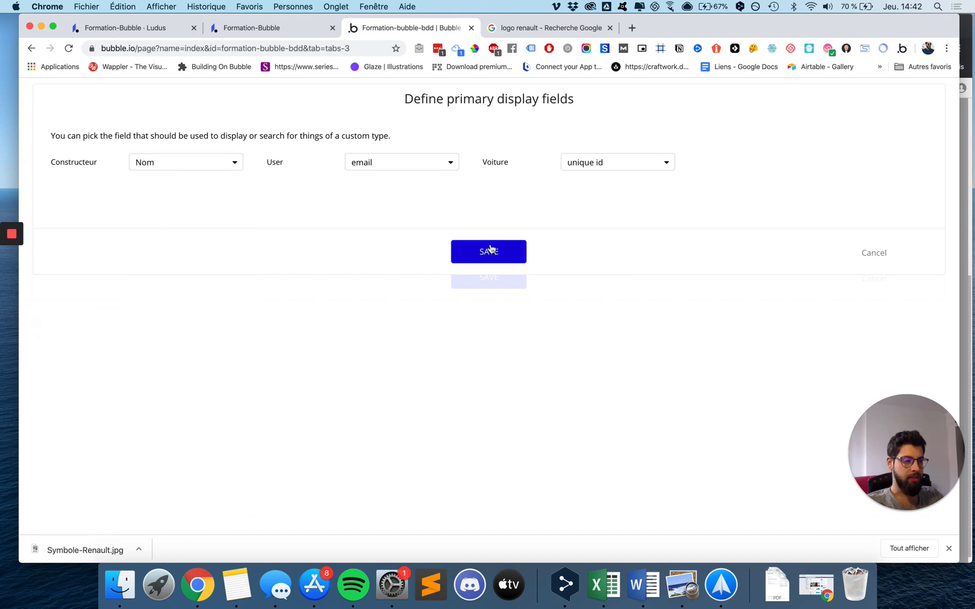
{"action": "left_click", "coordinate": [488, 252]}
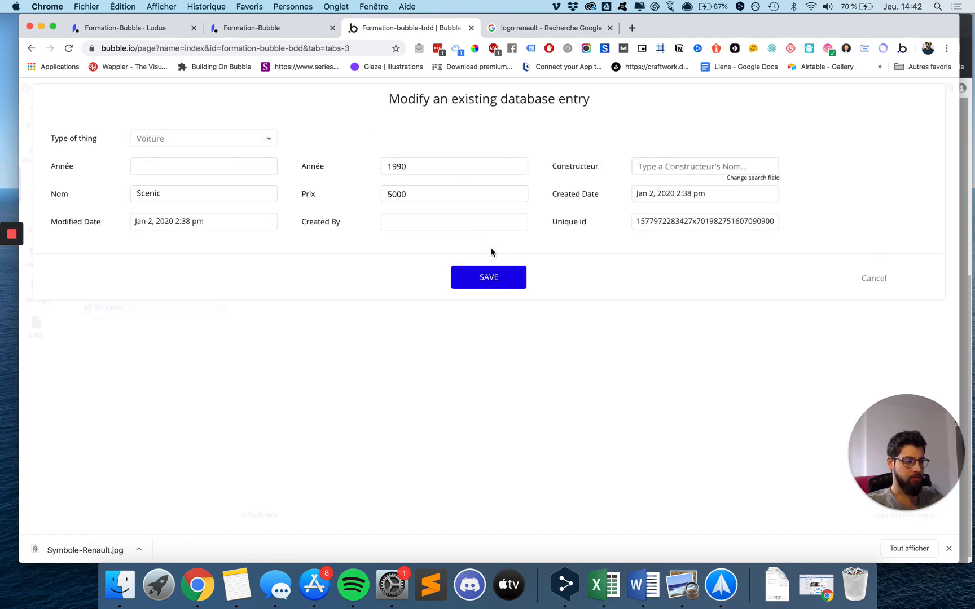
Set the Scenic entry's Constructeur to Renault, save it, and reopen the entry to check the link without further changes
{"action": "left_click", "coordinate": [714, 167]}
{"action": "type", "text": "Renault"}
{"action": "left_click", "coordinate": [692, 188]}
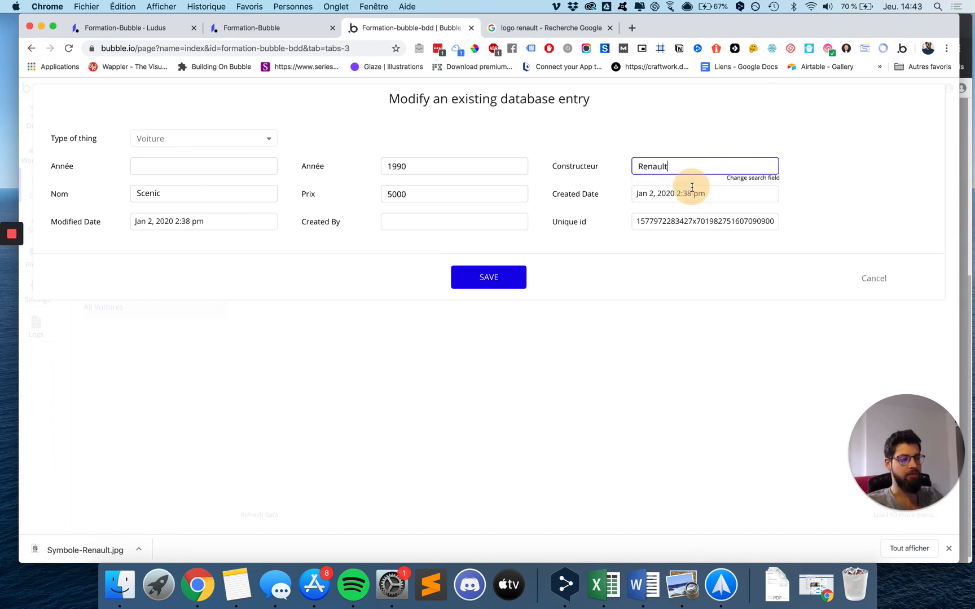
{"action": "left_click", "coordinate": [490, 285]}
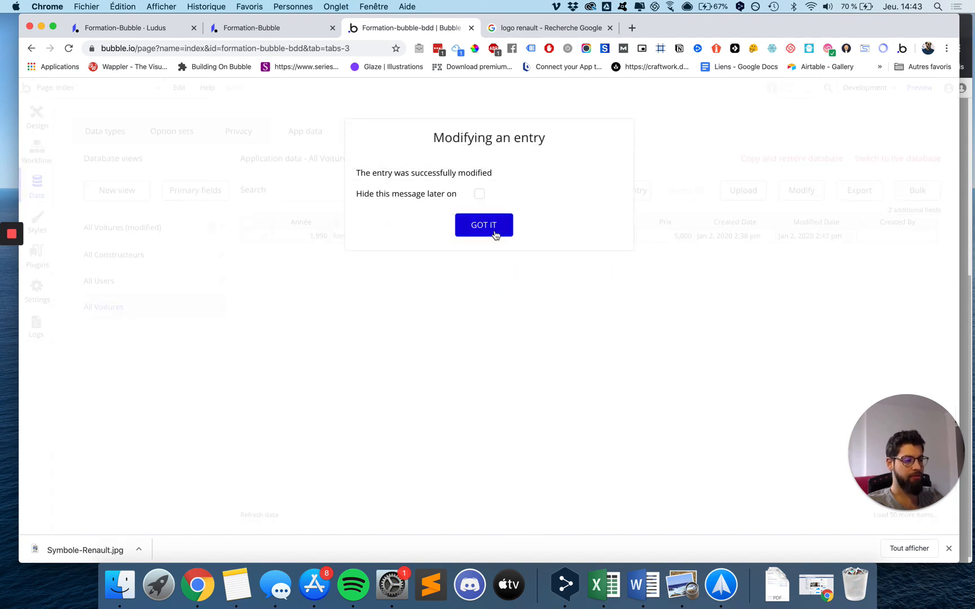
{"action": "left_click", "coordinate": [496, 234]}
{"action": "left_click", "coordinate": [263, 240]}
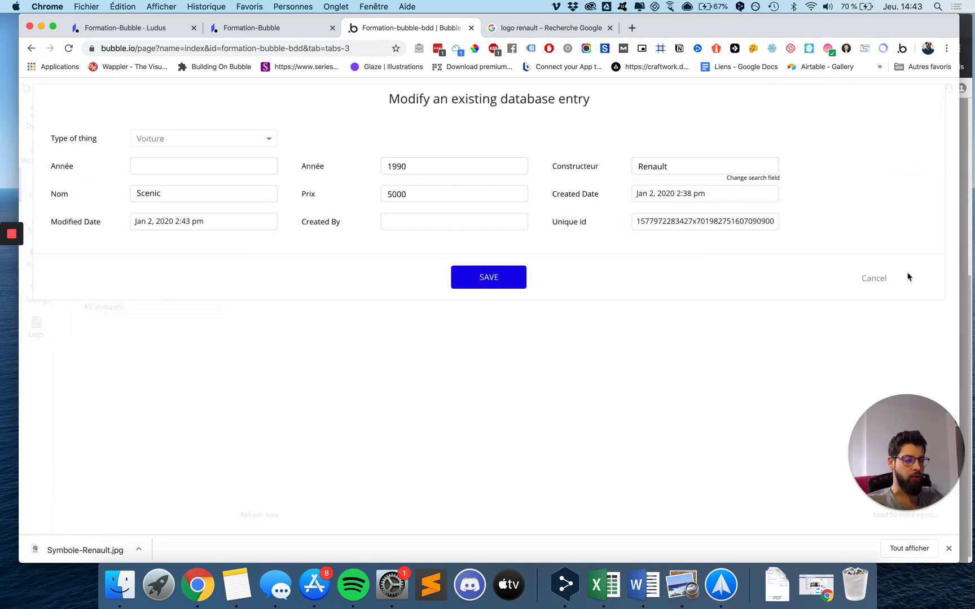
{"action": "left_click", "coordinate": [875, 279]}
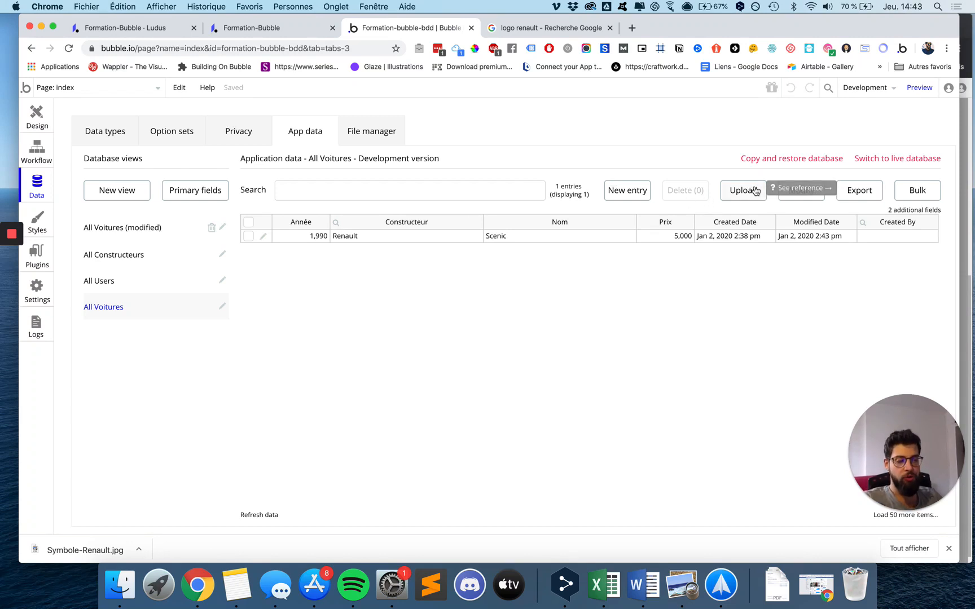
Look at the Upload, Modify and Export functions for the All Voitures data, cancelling each dialog
{"action": "left_click", "coordinate": [736, 190]}
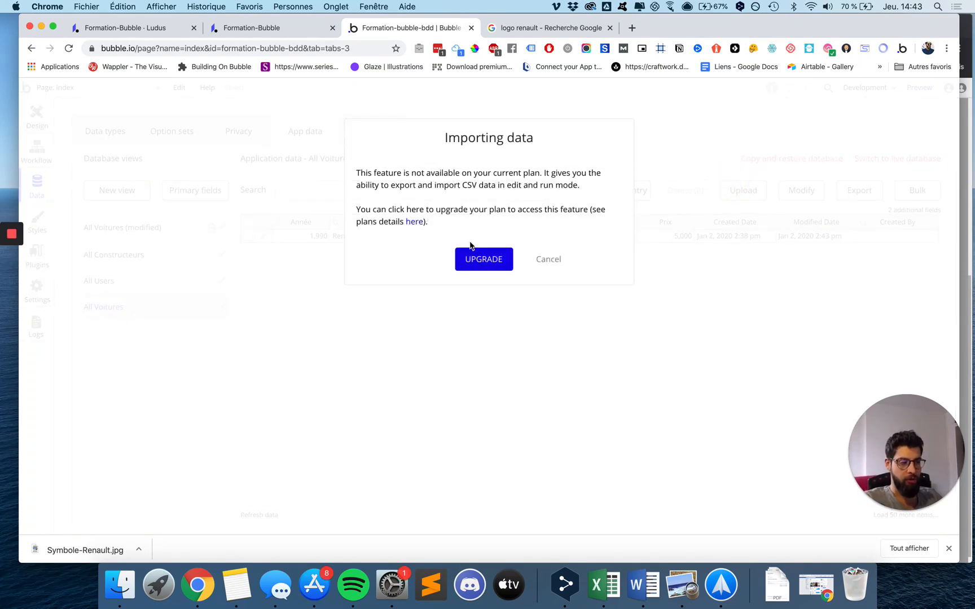
{"action": "left_click", "coordinate": [544, 261]}
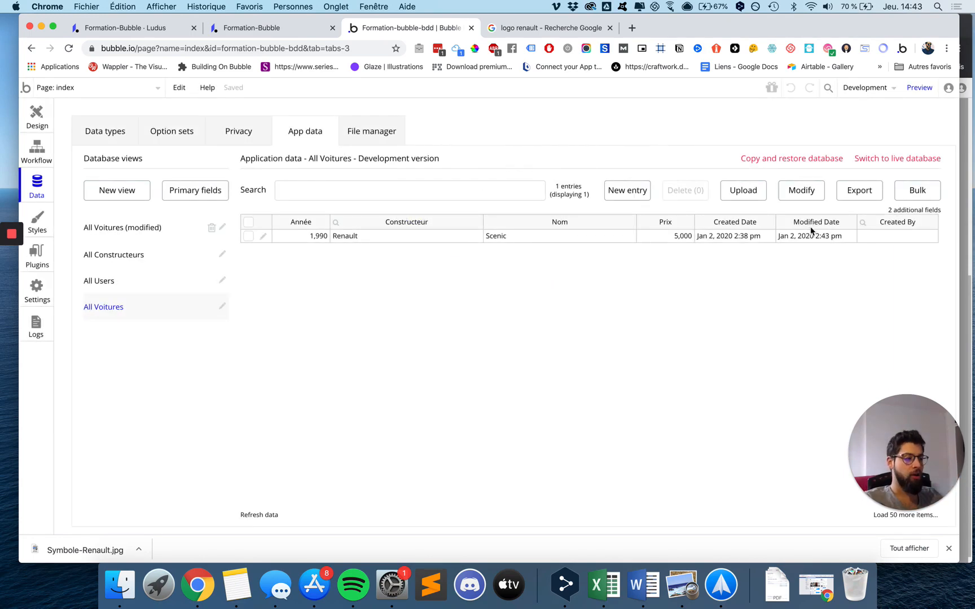
{"action": "left_click", "coordinate": [803, 193]}
{"action": "left_click", "coordinate": [550, 260]}
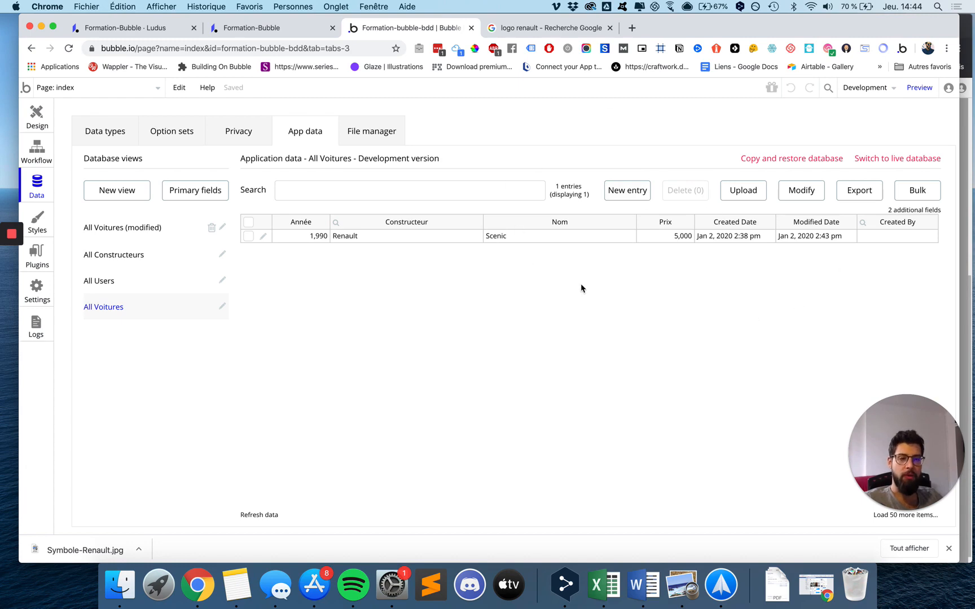
{"action": "left_click", "coordinate": [846, 198]}
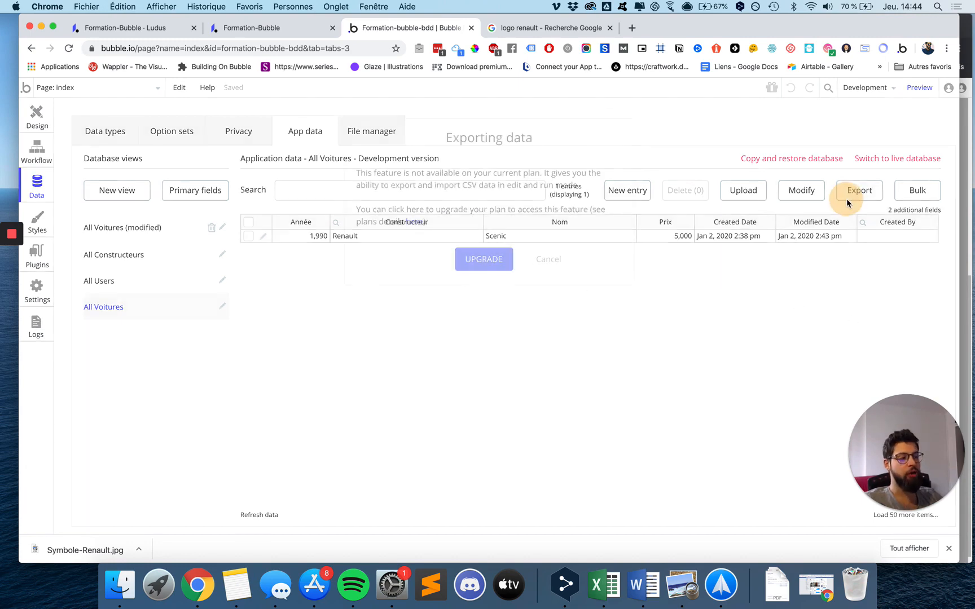
{"action": "left_click", "coordinate": [548, 259]}
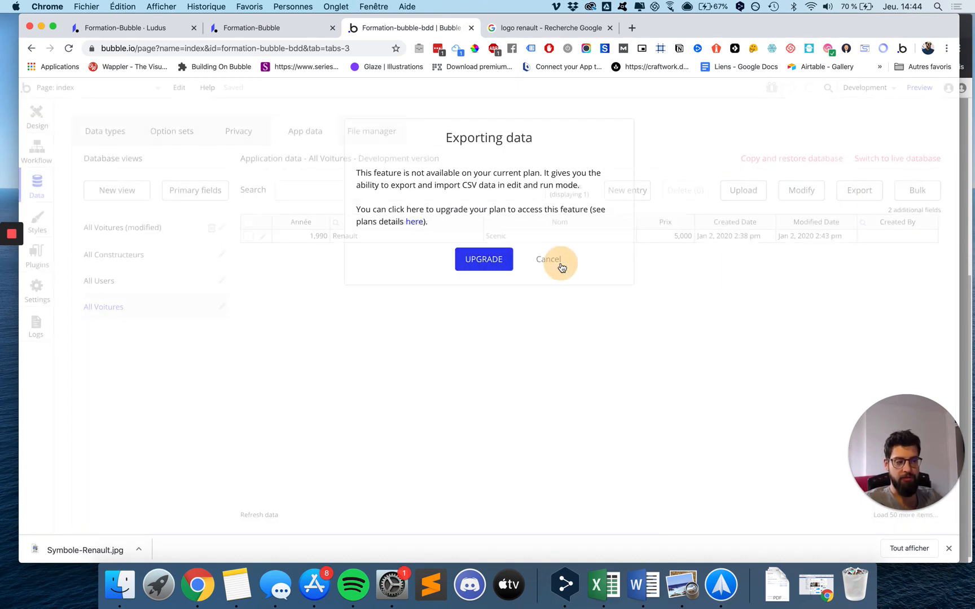
Review the All Users, All Constructeurs and All Voitures (modified) views, and return to the columns of All Voitures
{"action": "left_click", "coordinate": [129, 286]}
{"action": "left_click", "coordinate": [128, 260]}
{"action": "left_click", "coordinate": [130, 234]}
{"action": "left_click", "coordinate": [129, 258]}
{"action": "left_click", "coordinate": [121, 286]}
{"action": "left_click", "coordinate": [120, 310]}
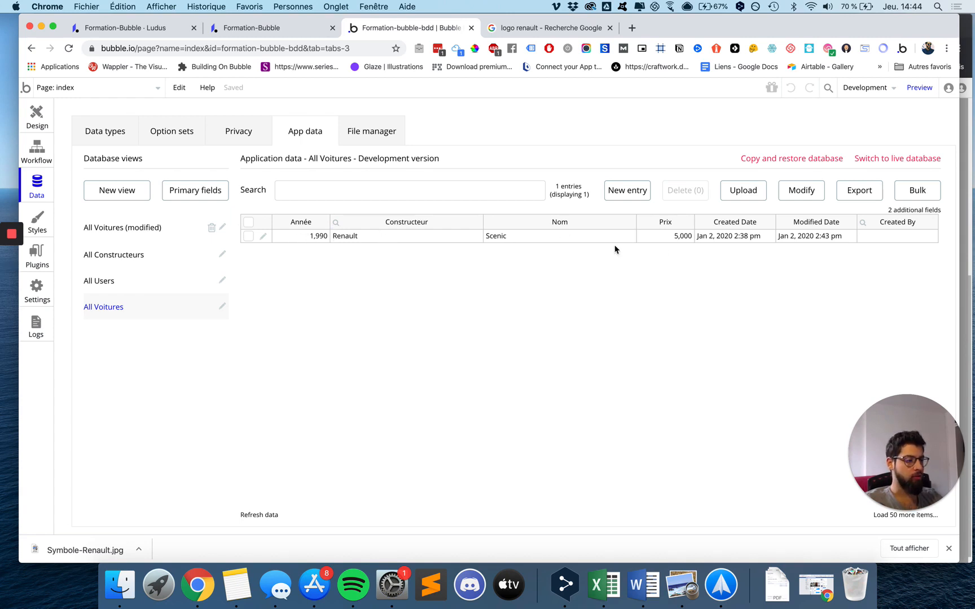
{"action": "left_click", "coordinate": [446, 225]}
{"action": "mouse_move", "coordinate": [447, 223]}
{"action": "left_mouse_down"}
{"action": "mouse_move", "coordinate": [544, 225]}
{"action": "mouse_move", "coordinate": [484, 224]}
{"action": "mouse_move", "coordinate": [518, 225]}
{"action": "left_mouse_up"}
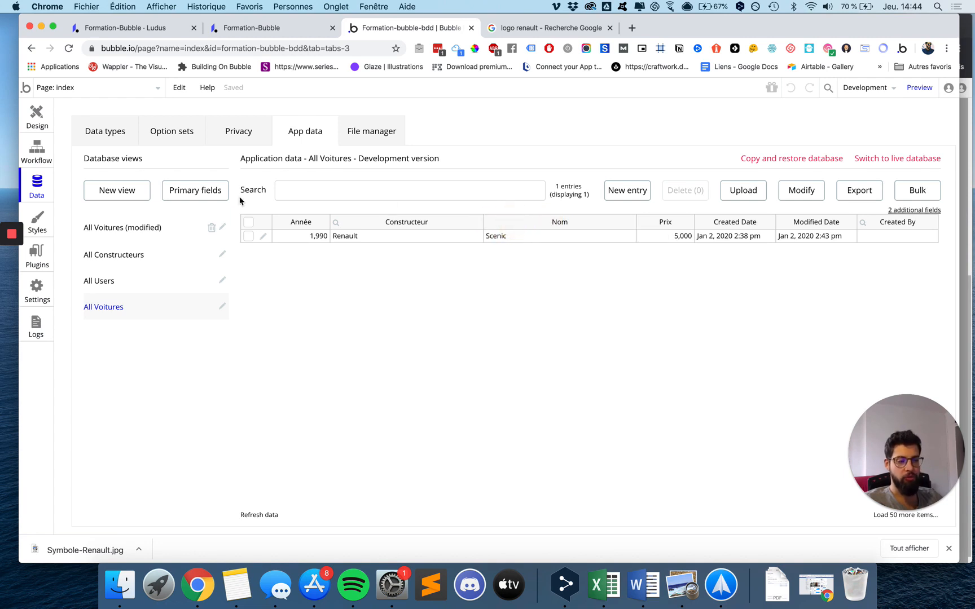
Widen the Constructeur column in the All Voitures view slightly and check the primary display fields without changing them
{"action": "left_click", "coordinate": [532, 238]}
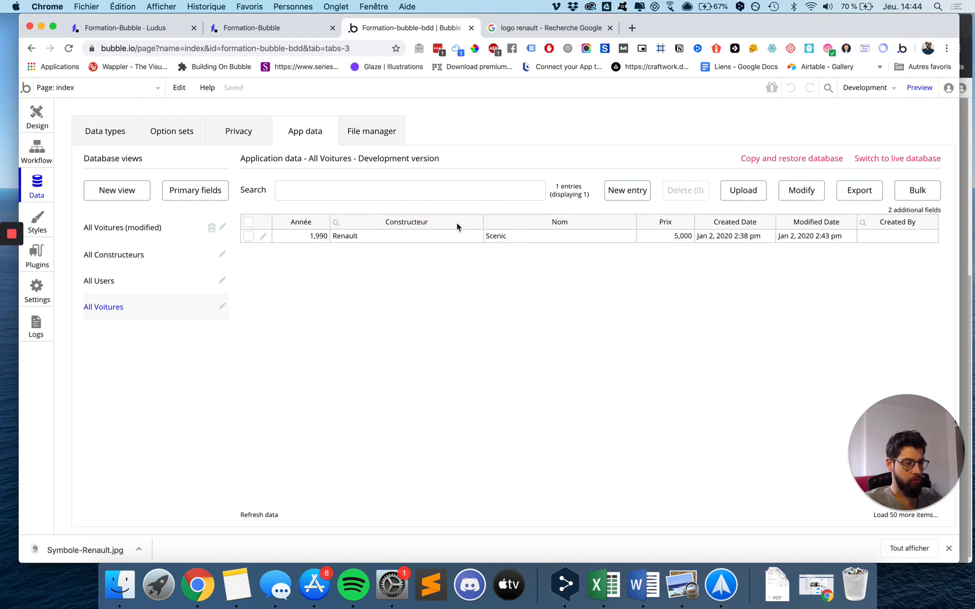
{"action": "left_click", "coordinate": [577, 241]}
{"action": "mouse_move", "coordinate": [480, 222]}
{"action": "left_mouse_down"}
{"action": "mouse_move", "coordinate": [637, 233]}
{"action": "mouse_move", "coordinate": [497, 221]}
{"action": "left_mouse_up"}
{"action": "left_click", "coordinate": [427, 301]}
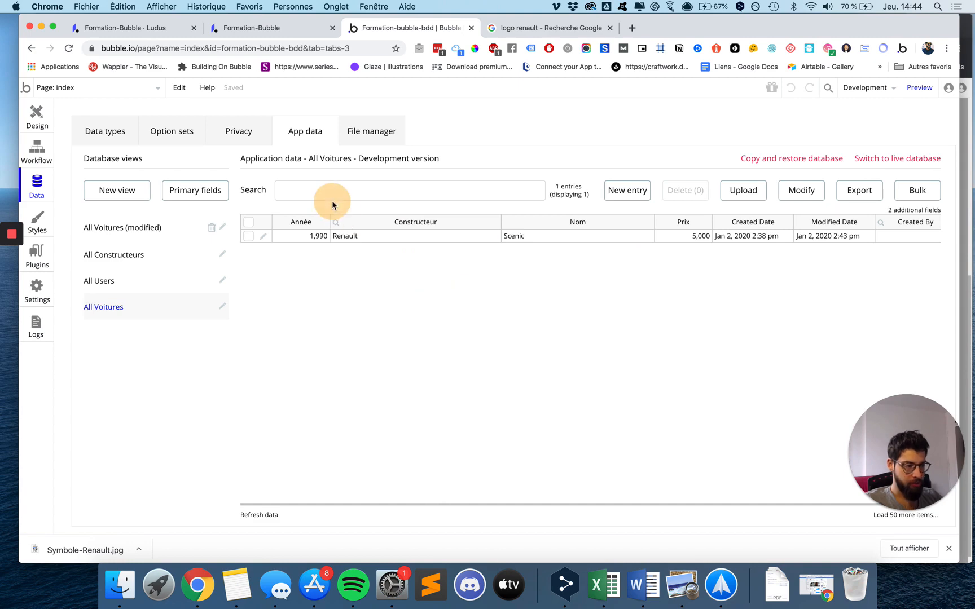
{"action": "left_click", "coordinate": [333, 220]}
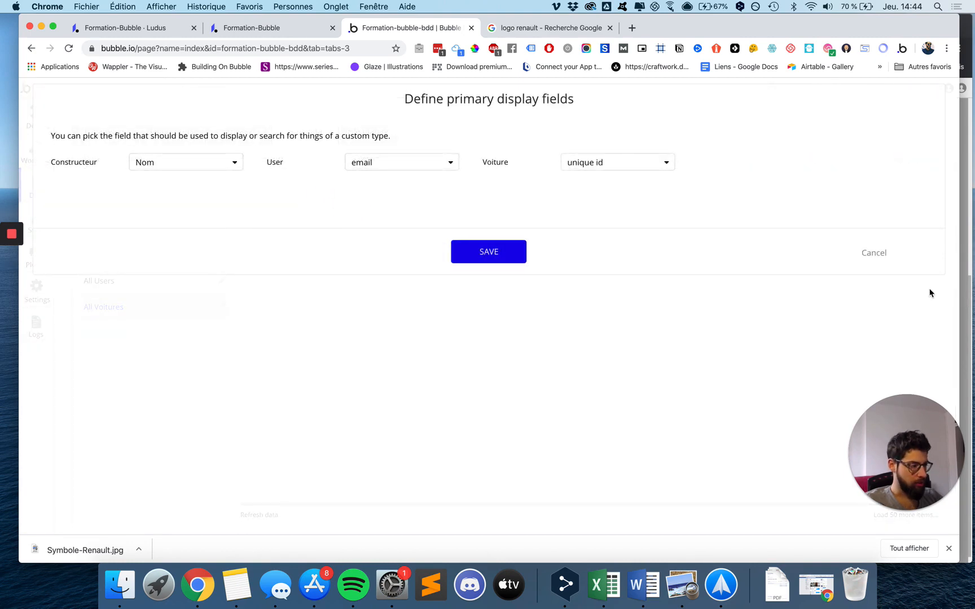
{"action": "left_click", "coordinate": [884, 260]}
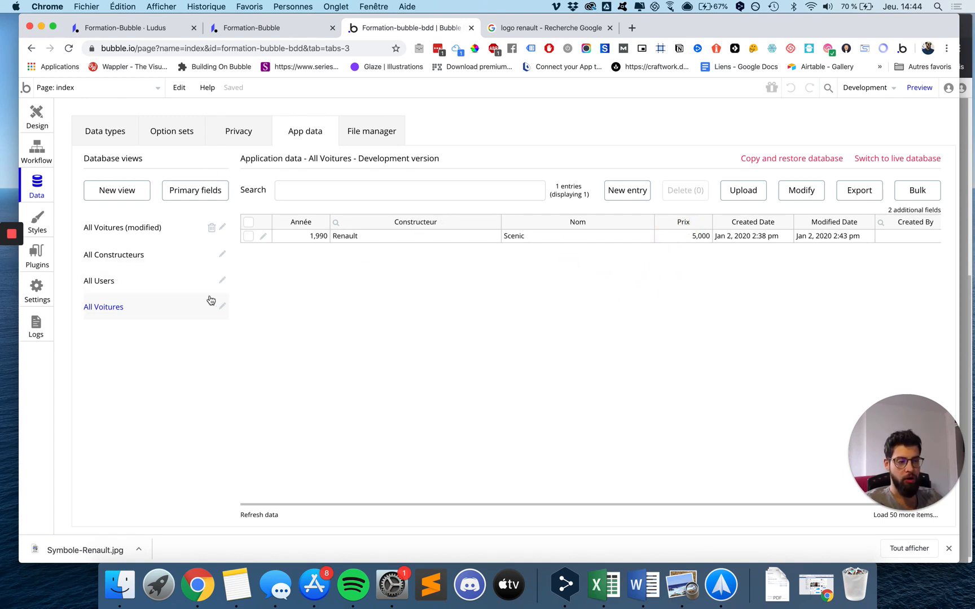
Set up a new database view named Constructeur-type for Constructeur things, displaying the Logo and Nom fields
{"action": "left_click", "coordinate": [131, 192]}
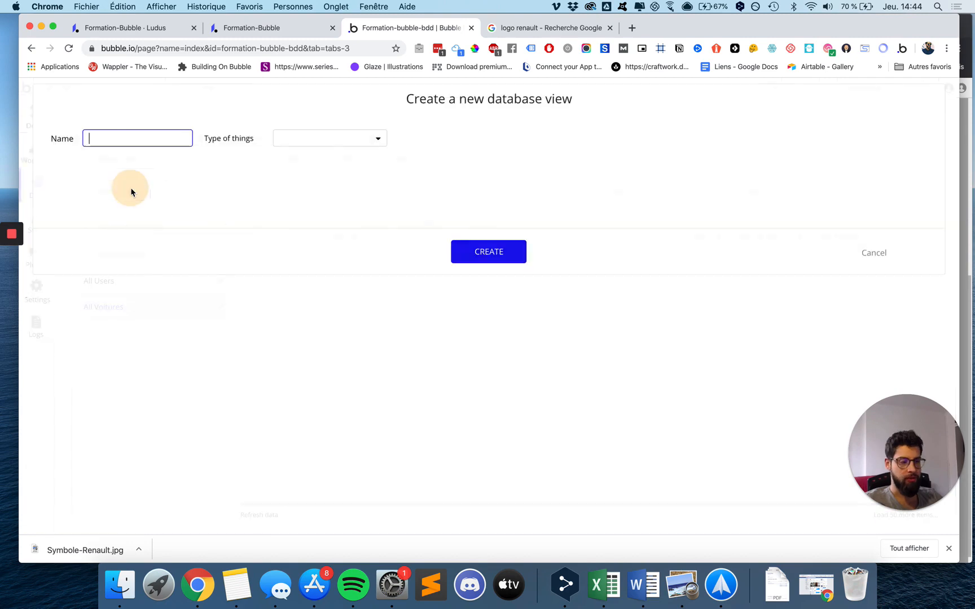
{"action": "type", "text": "Constructeur-type"}
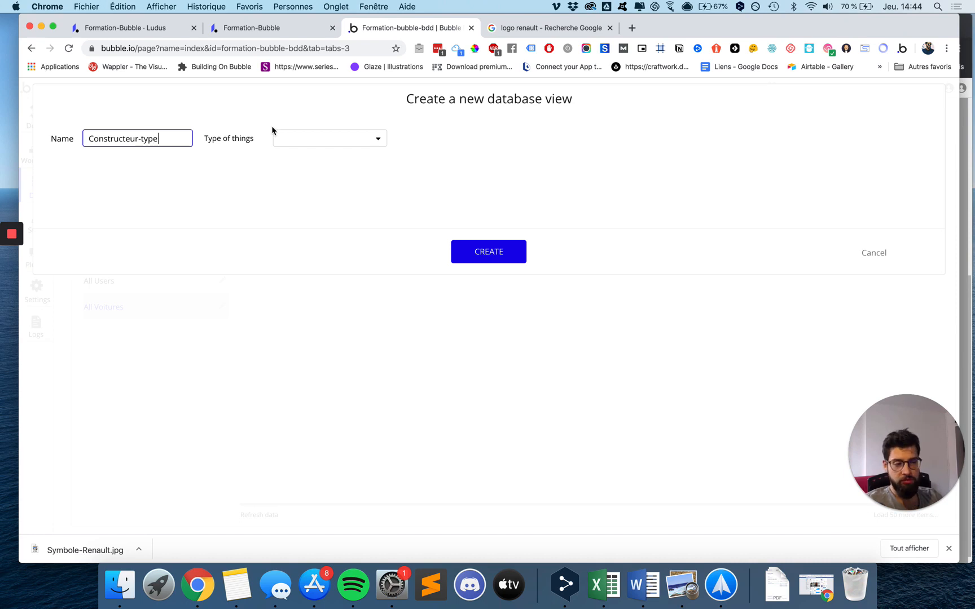
{"action": "left_click", "coordinate": [311, 138]}
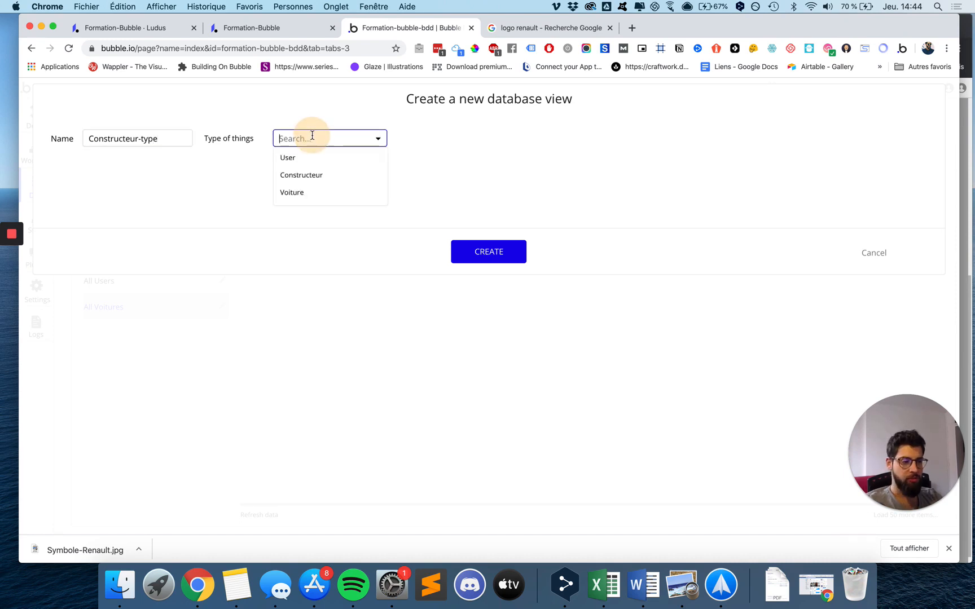
{"action": "left_click", "coordinate": [303, 179]}
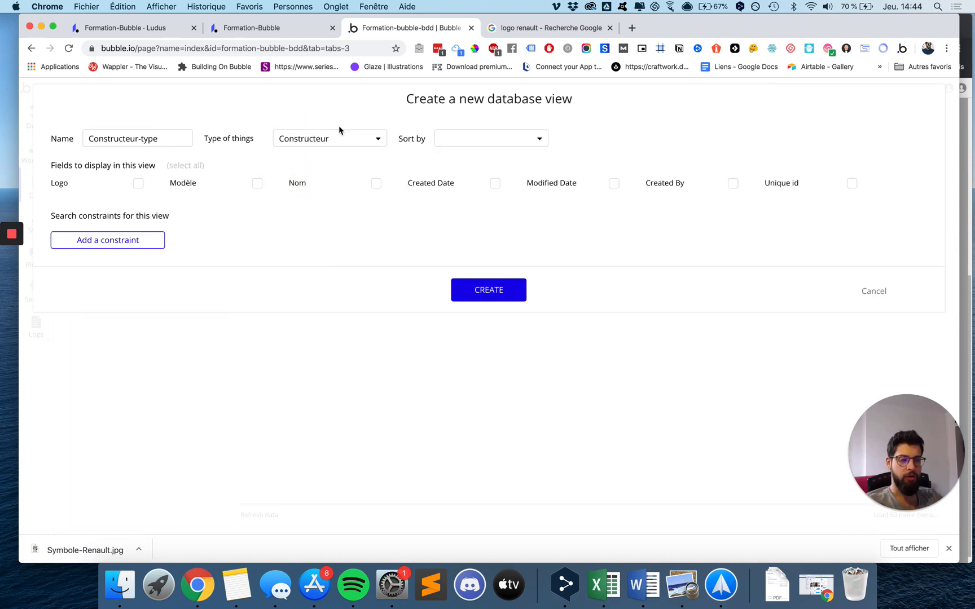
{"action": "left_click", "coordinate": [138, 183]}
{"action": "left_click", "coordinate": [256, 183]}
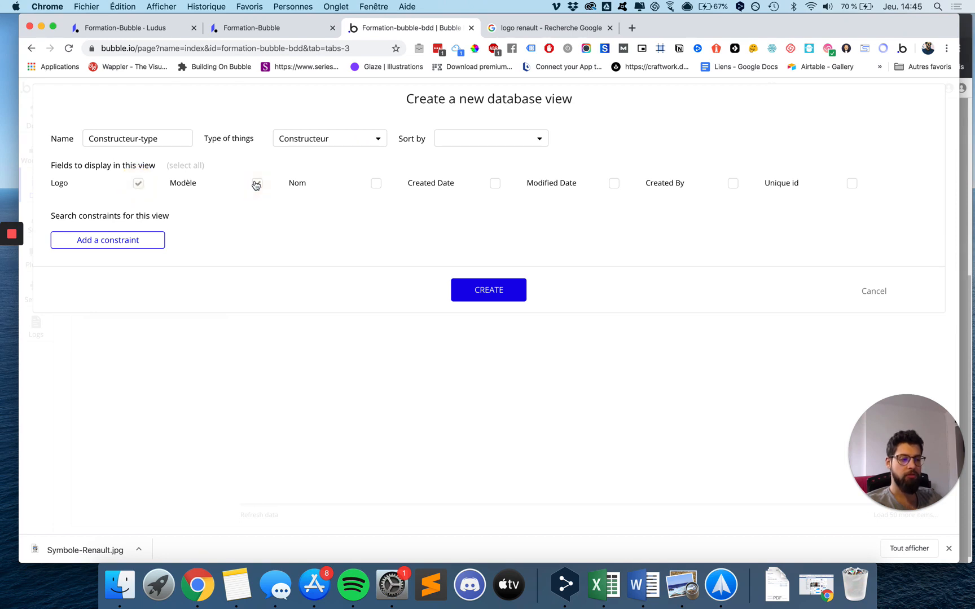
{"action": "left_click", "coordinate": [257, 184]}
{"action": "left_click", "coordinate": [375, 182]}
Sort the new database view by Nom in ascending order and create it
{"action": "left_click", "coordinate": [458, 139]}
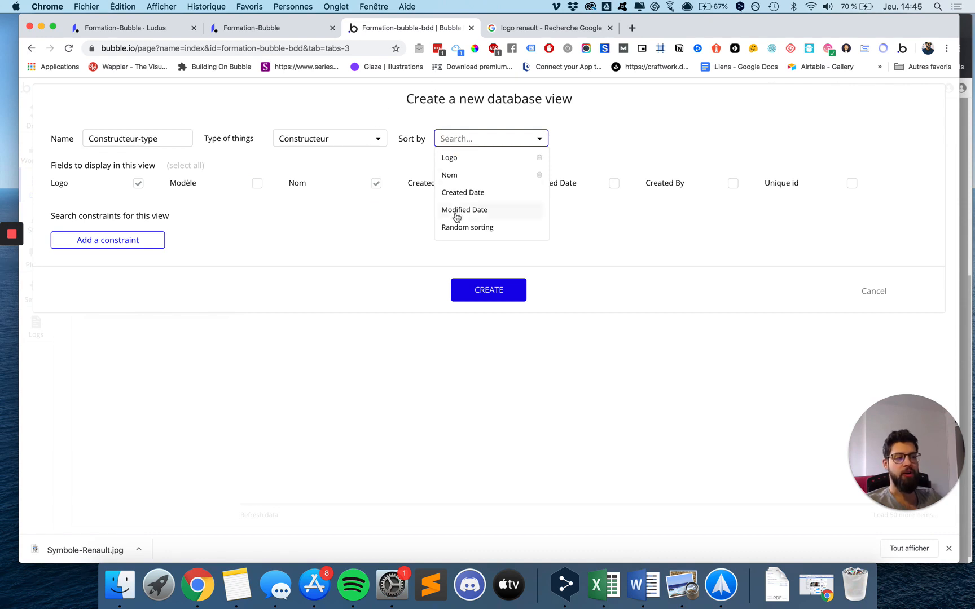
{"action": "left_click", "coordinate": [450, 158]}
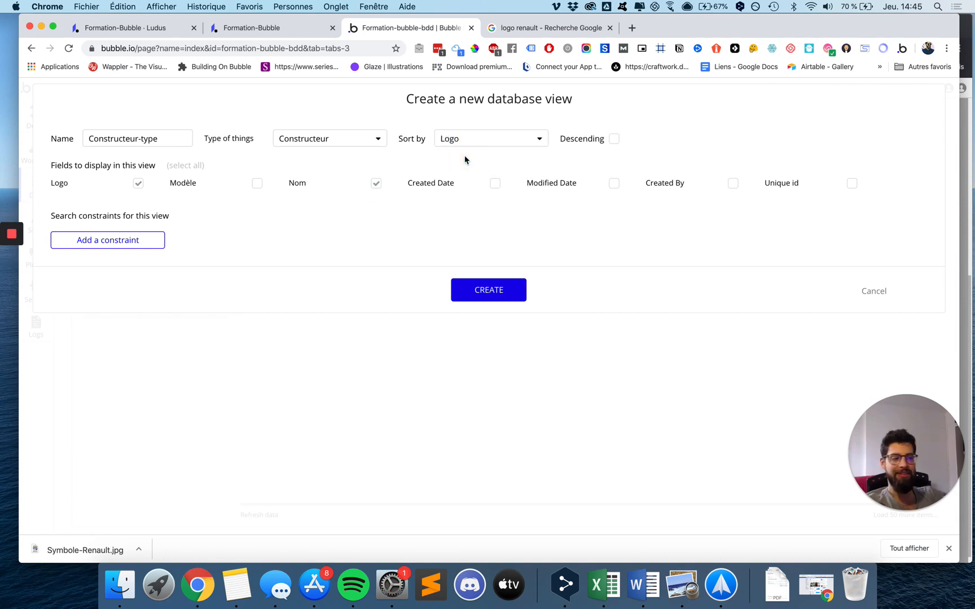
{"action": "left_click", "coordinate": [483, 138]}
{"action": "left_click", "coordinate": [462, 174]}
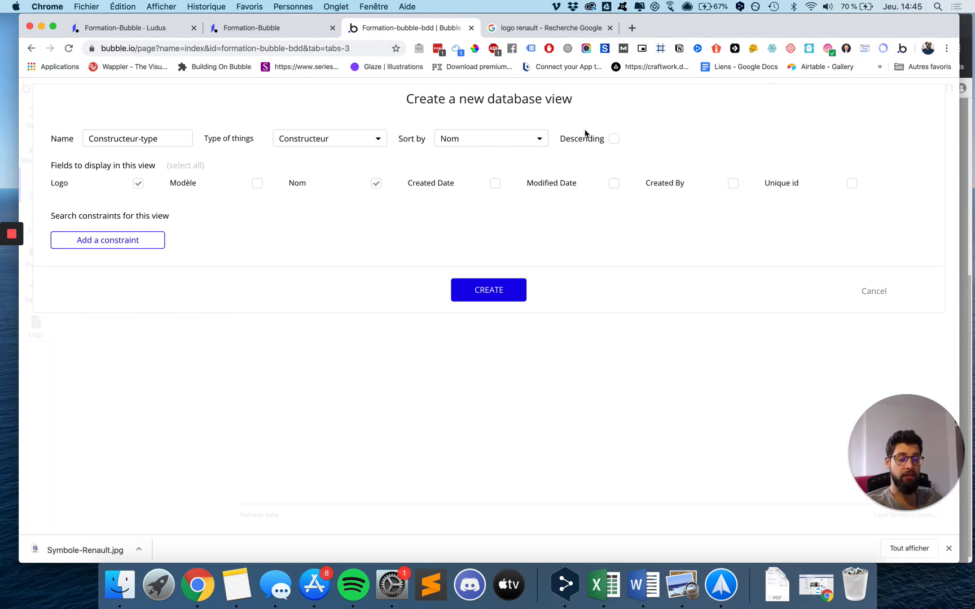
{"action": "left_click", "coordinate": [483, 291]}
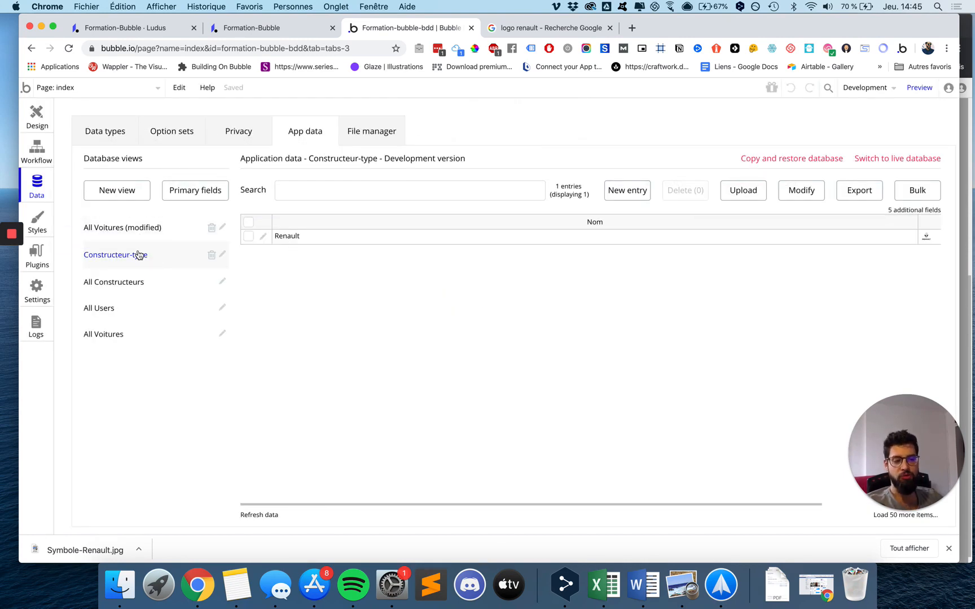
Look over the columns of the Constructeur-type view and delete the view
{"action": "scroll", "coordinate": [337, 246], "scroll_direction": "right", "scroll_amount": 5}
{"action": "scroll", "coordinate": [394, 219], "scroll_direction": "left", "scroll_amount": 5}
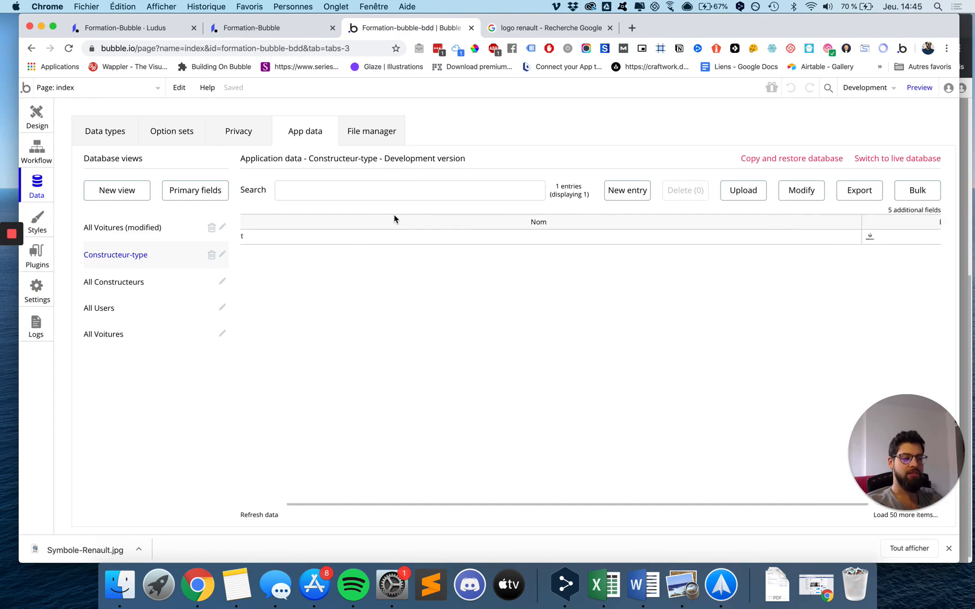
{"action": "left_click", "coordinate": [211, 257]}
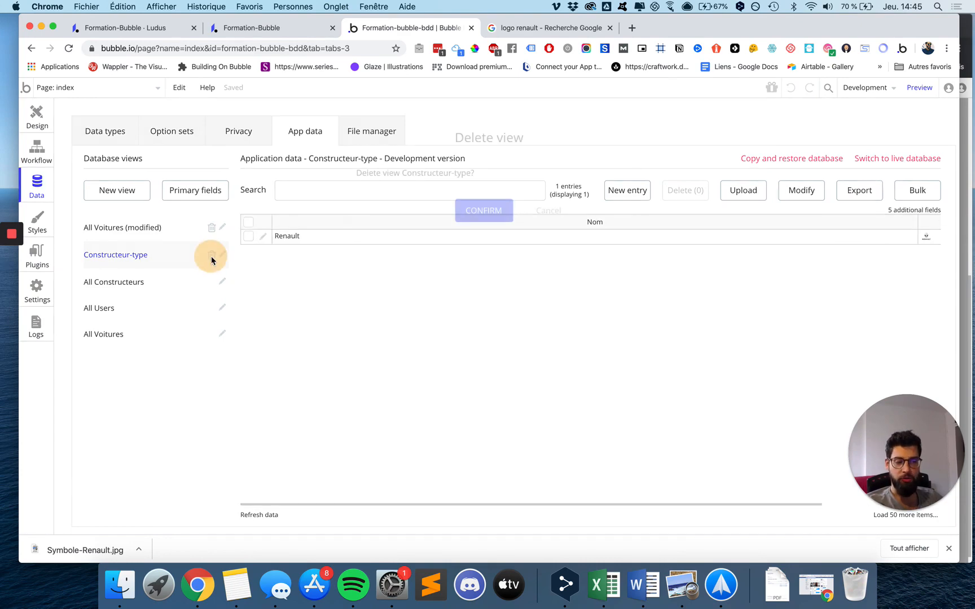
{"action": "left_click", "coordinate": [487, 209]}
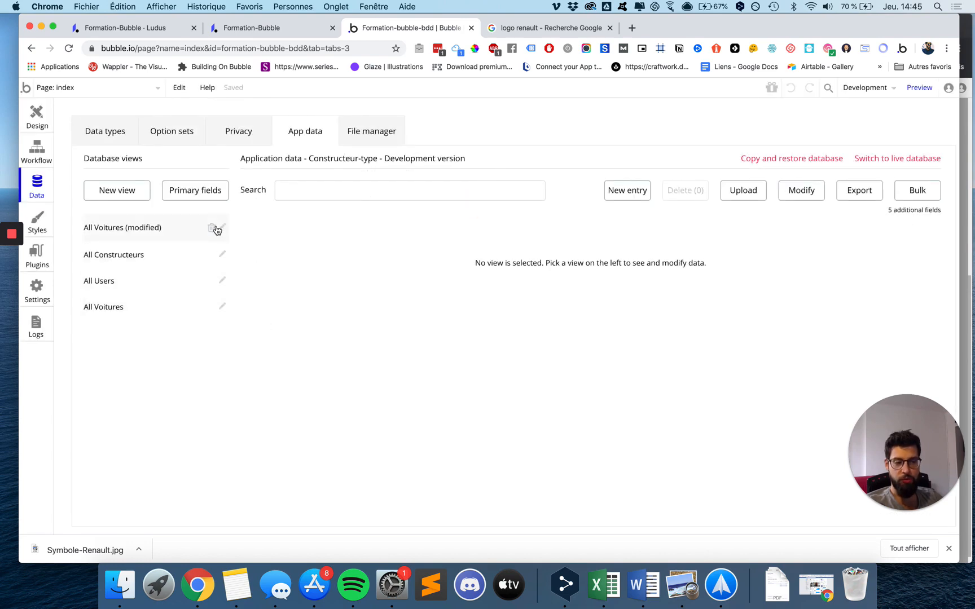
Delete the All Voitures (modified) database view
{"action": "left_click", "coordinate": [214, 229]}
{"action": "left_click", "coordinate": [210, 229]}
{"action": "left_click", "coordinate": [490, 211]}
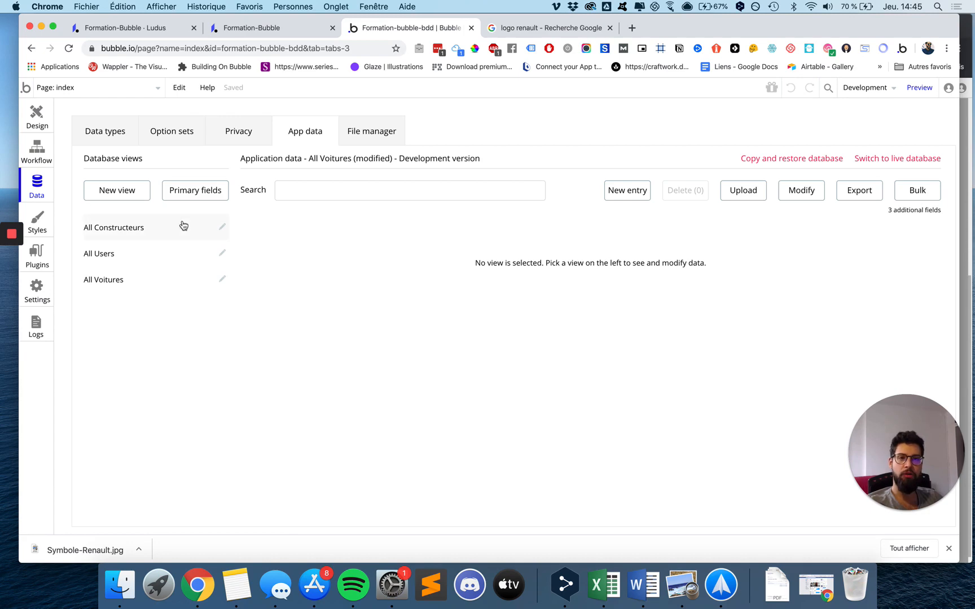
{"action": "mouse_move", "coordinate": [11, 234]}
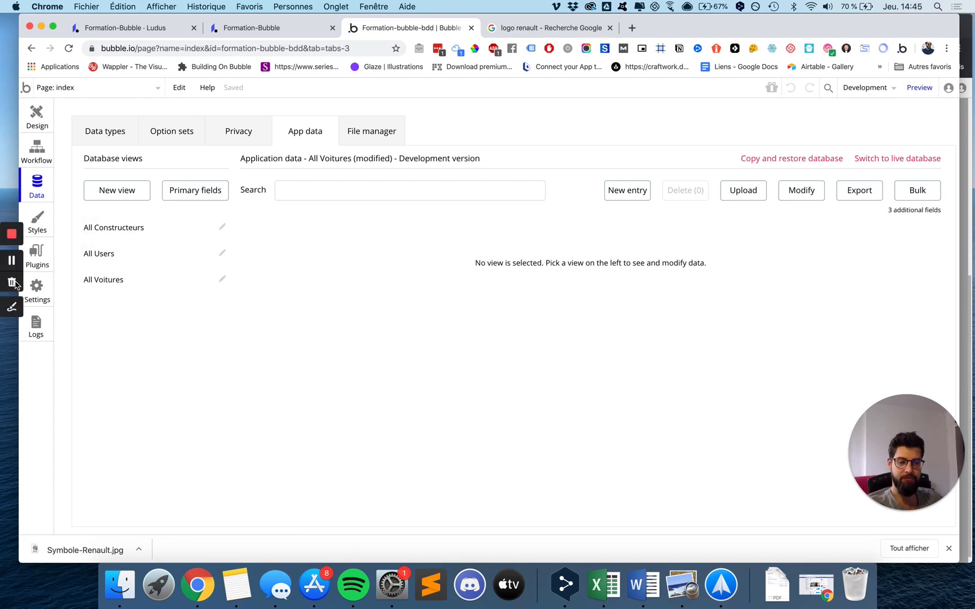